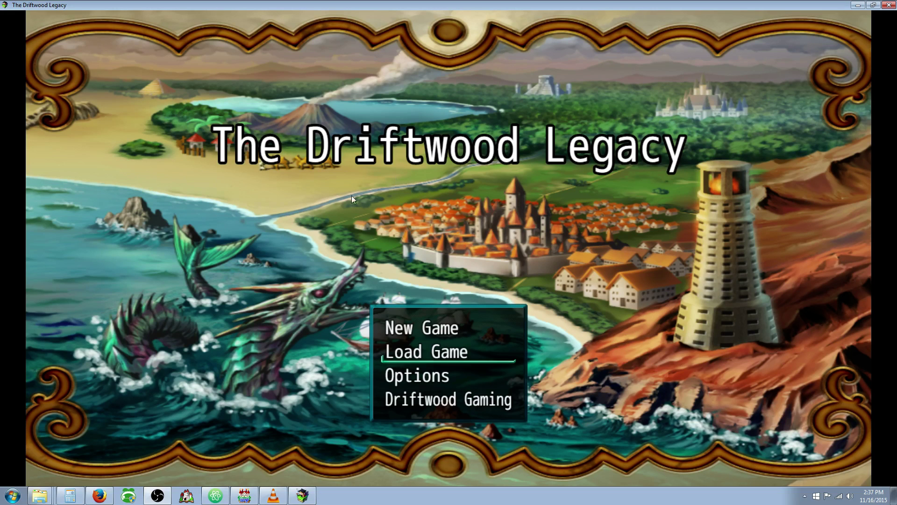
Start a new game and walk the party up past the row of characters and back down the map.
key(Up)
key(Return)
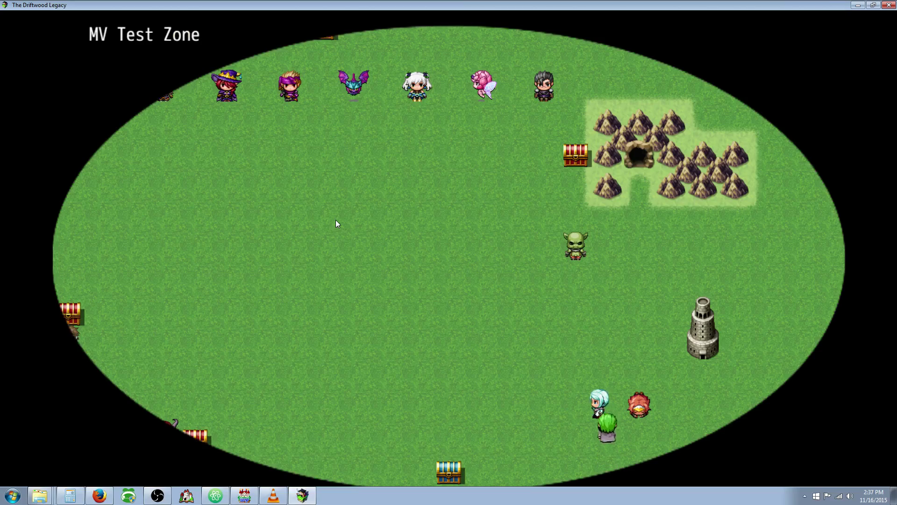
key(Left)
key(Up)
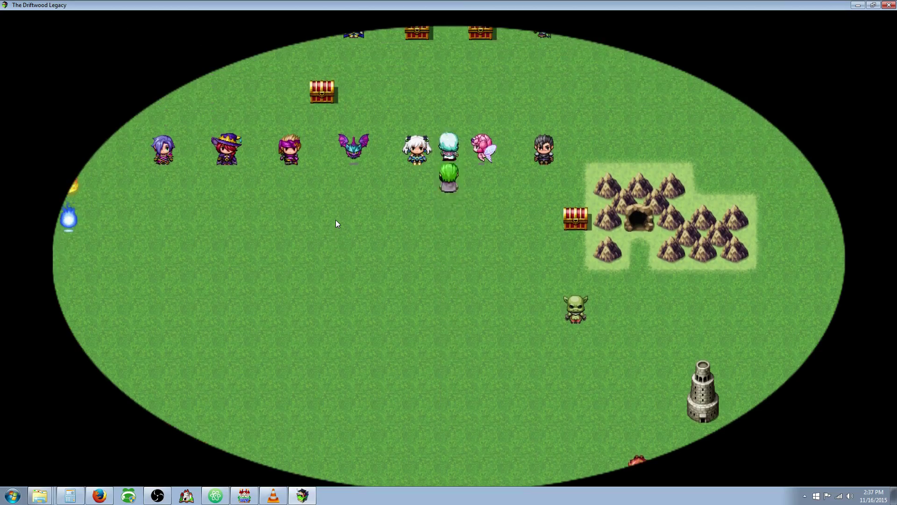
key(Up)
key(Left)
key(Down)
key(Left)
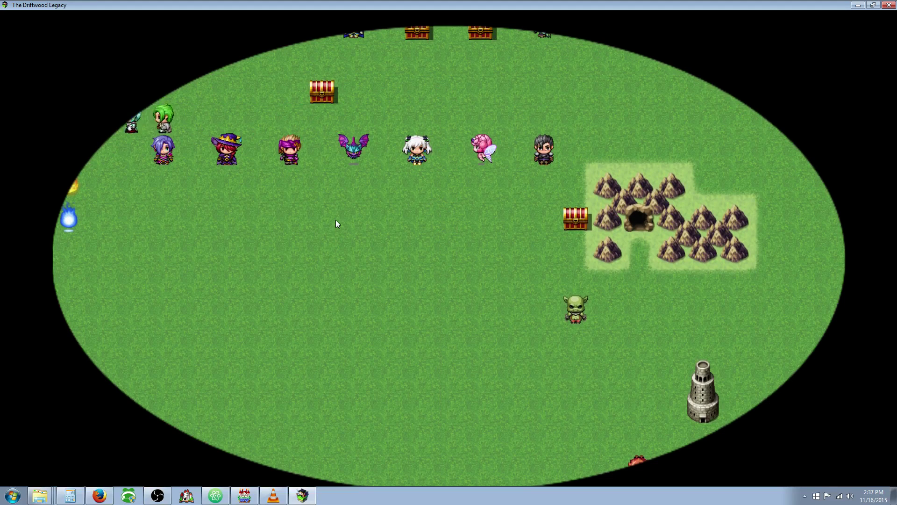
key(Down)
key(Right)
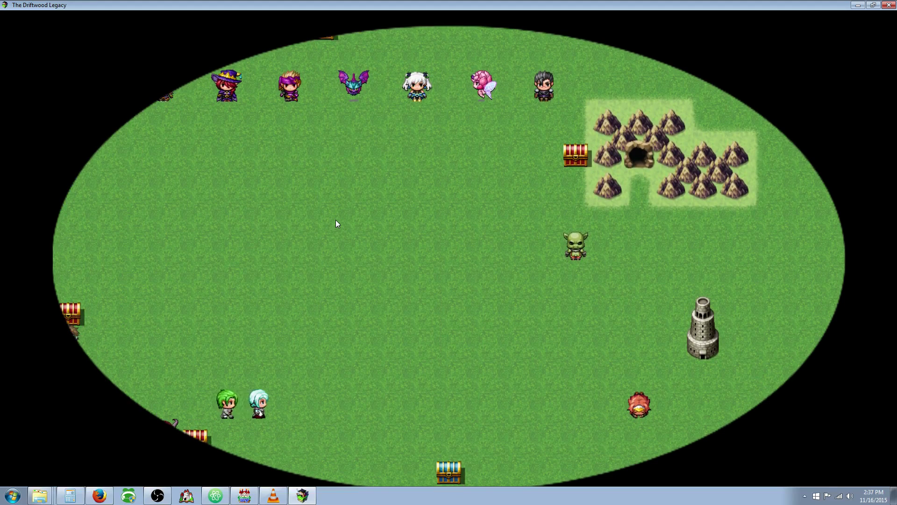
key(Right)
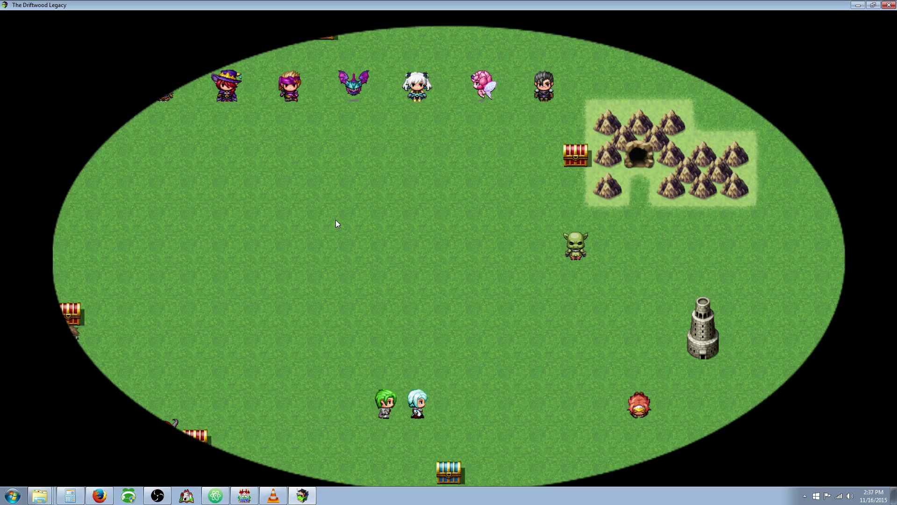
Walk the party around the open grass to examine how the shadow overlay follows it, and end the playtest.
key(Up)
key(Left)
key(Right)
key(Left)
key(Down)
key(Up)
key(Right)
key(Up)
key(Left)
key(Down)
key(Left)
key(Right)
key(Up)
key(Left)
key(Right)
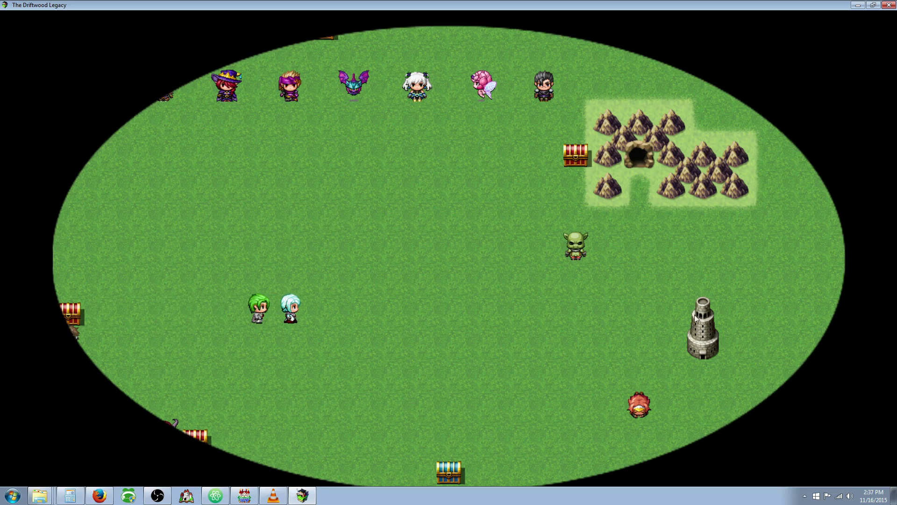
key(Up)
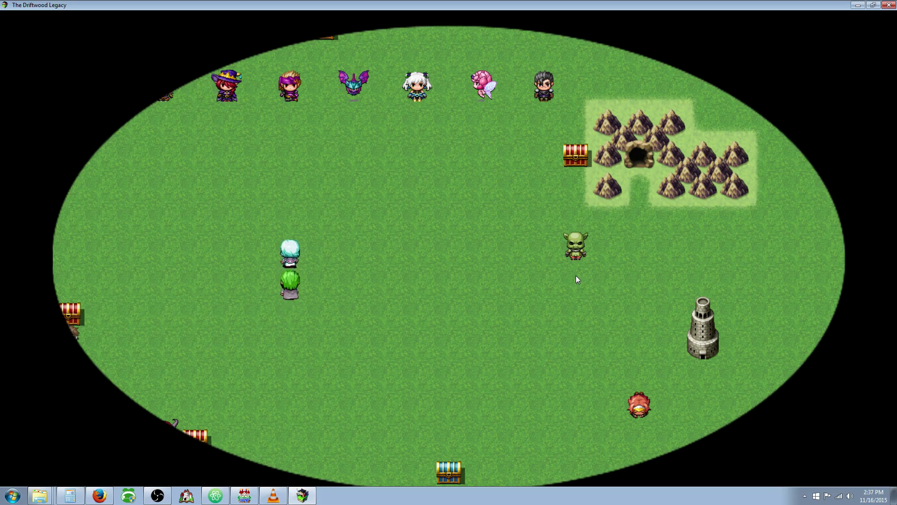
key(Left)
key(Right)
key(Left)
key(Right)
key(Left)
key(Left)
key(Down)
key(Right)
key(Right)
key(Up)
key(Right)
key(Up)
key(Left)
key(Down)
key(Left)
key(Down)
key(Left)
key(Down)
key(Down)
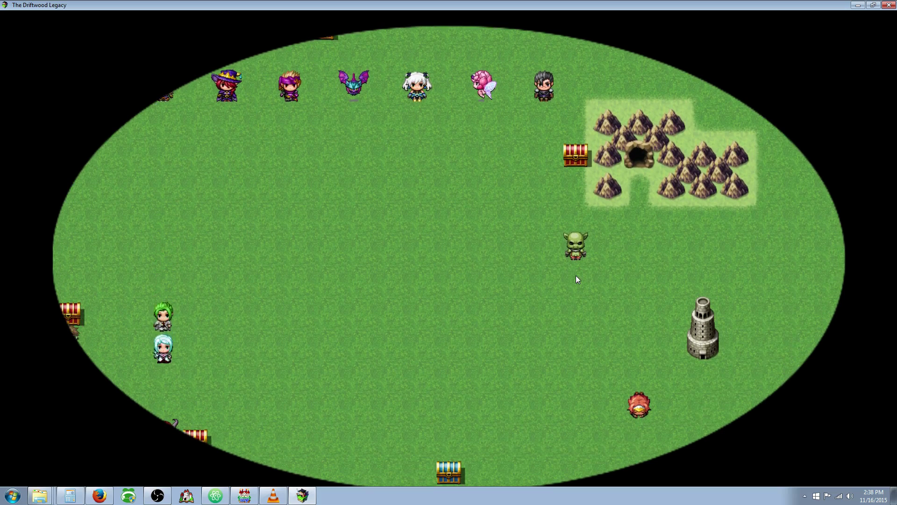
key(Right)
key(Up)
key(Left)
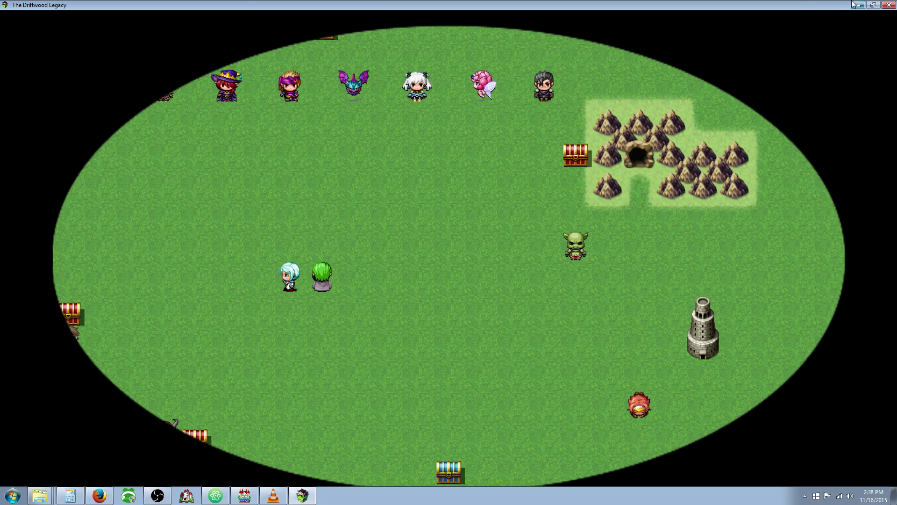
click(889, 5)
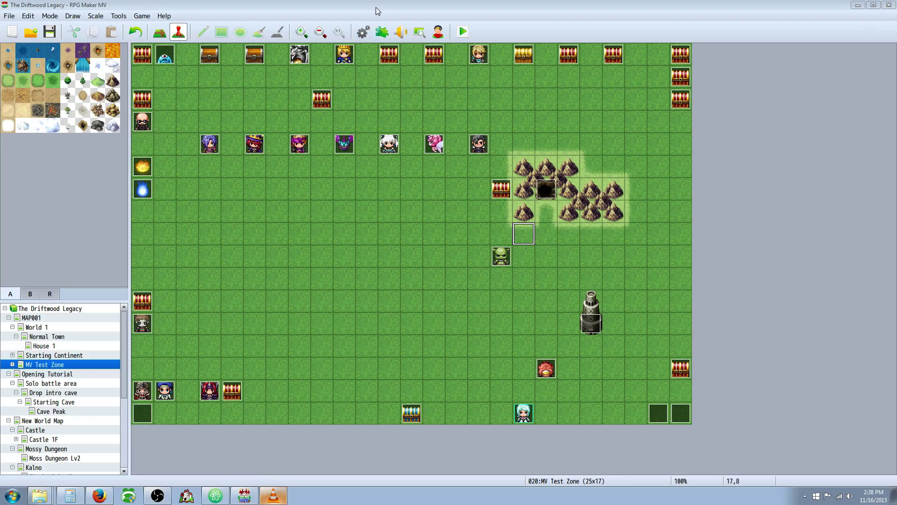
Open the Shadows event in the lower-right corner of the MV Test Zone map and select its empty command line.
click(678, 414)
double_click(678, 414)
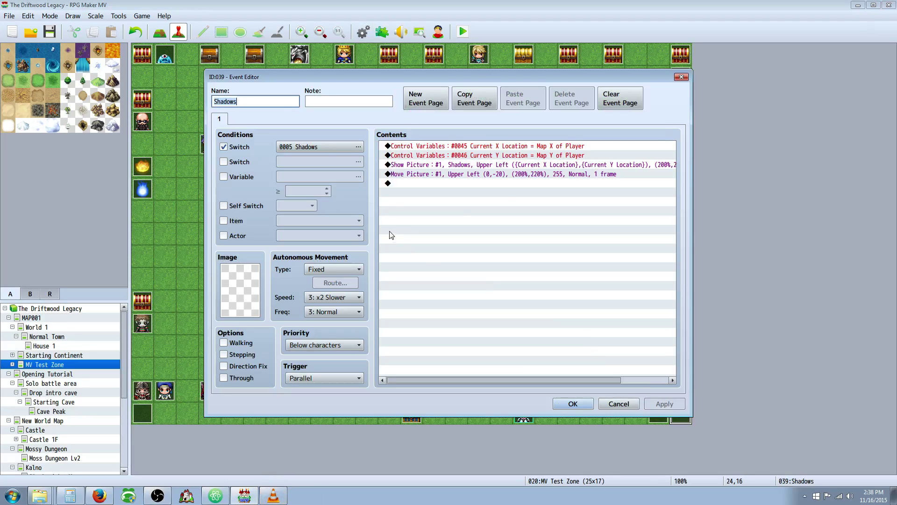
click(435, 191)
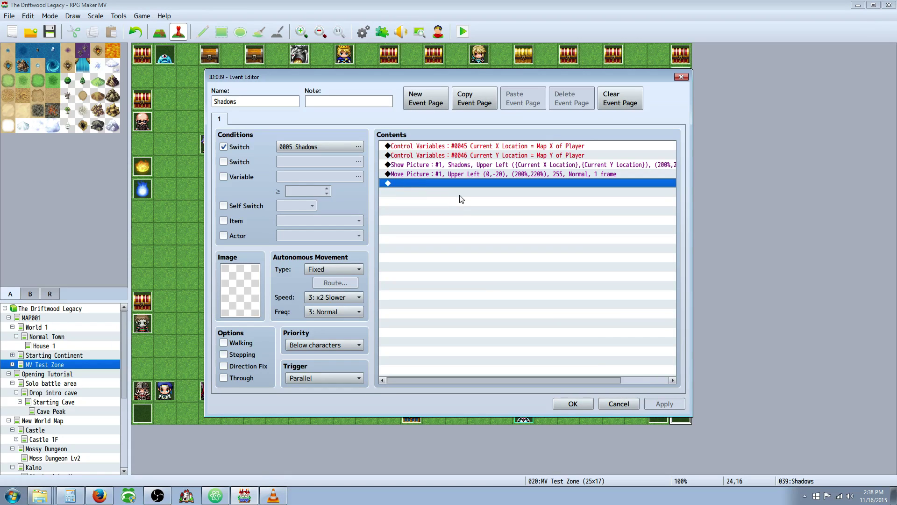
Examine the Control Variables game data options for the player character's map coordinates, discarding the new command.
right_click(448, 187)
click(457, 189)
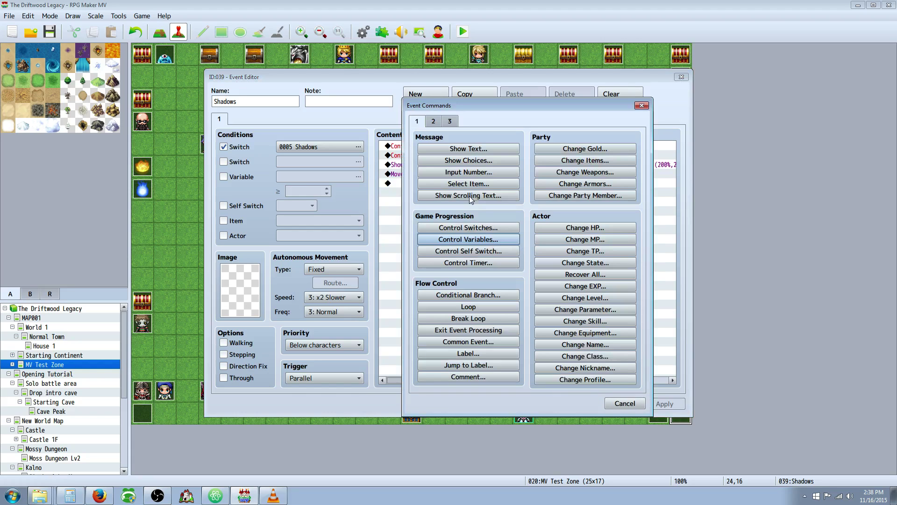
click(484, 239)
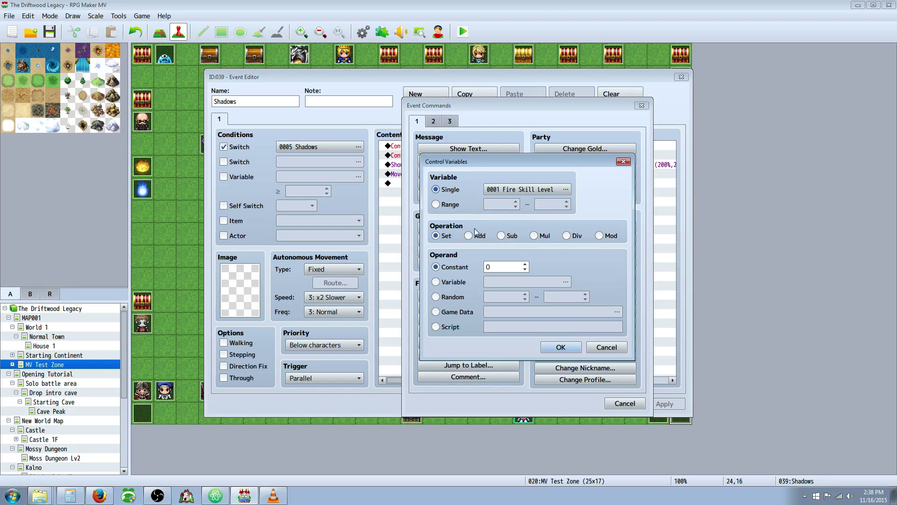
click(459, 312)
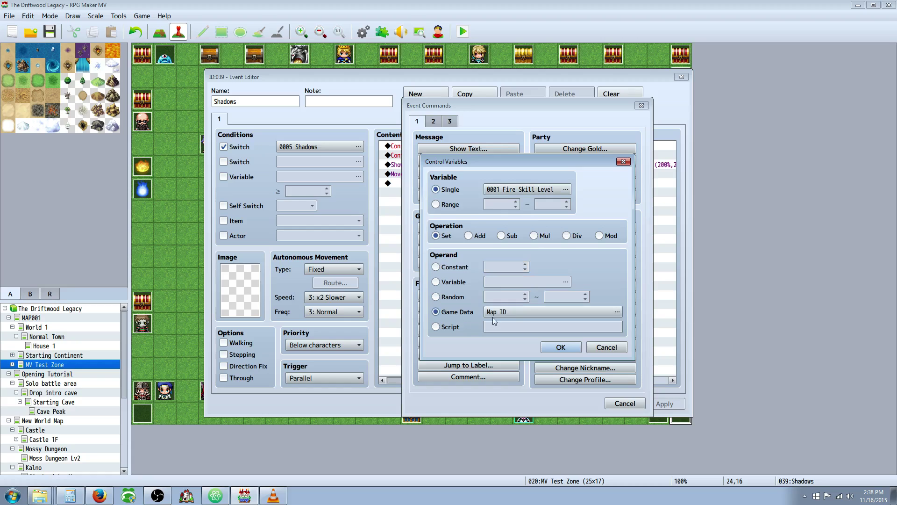
click(534, 313)
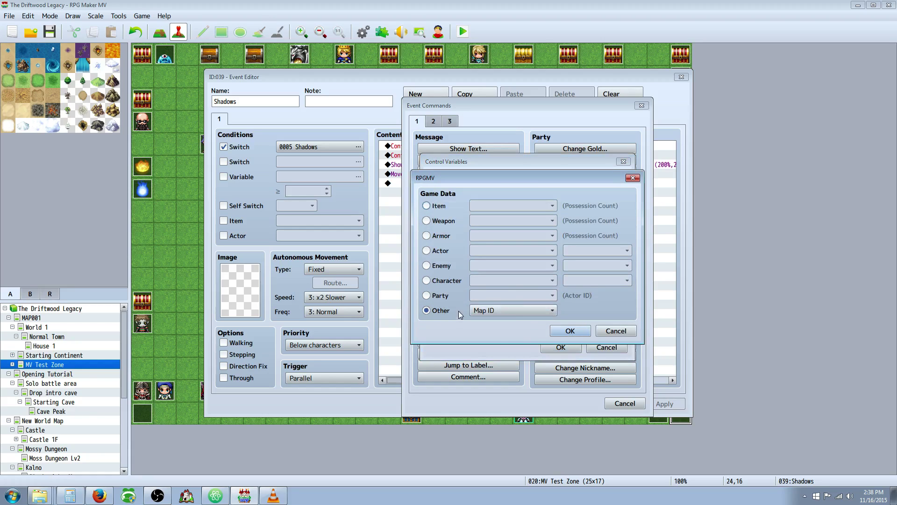
click(442, 297)
click(444, 281)
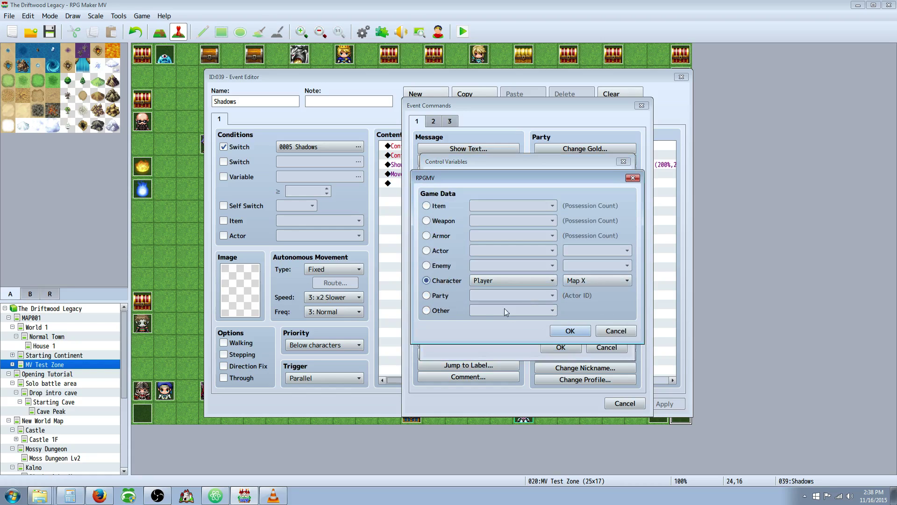
click(598, 281)
click(608, 302)
click(613, 331)
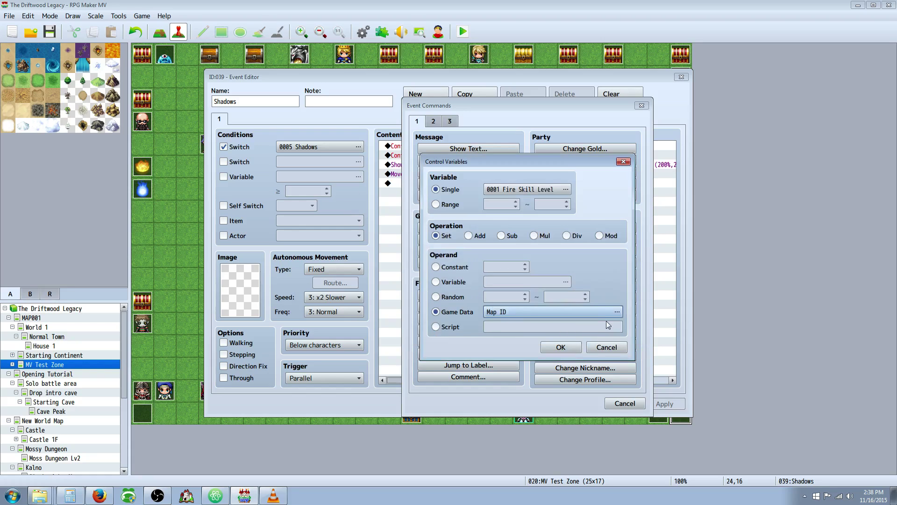
click(607, 347)
click(638, 403)
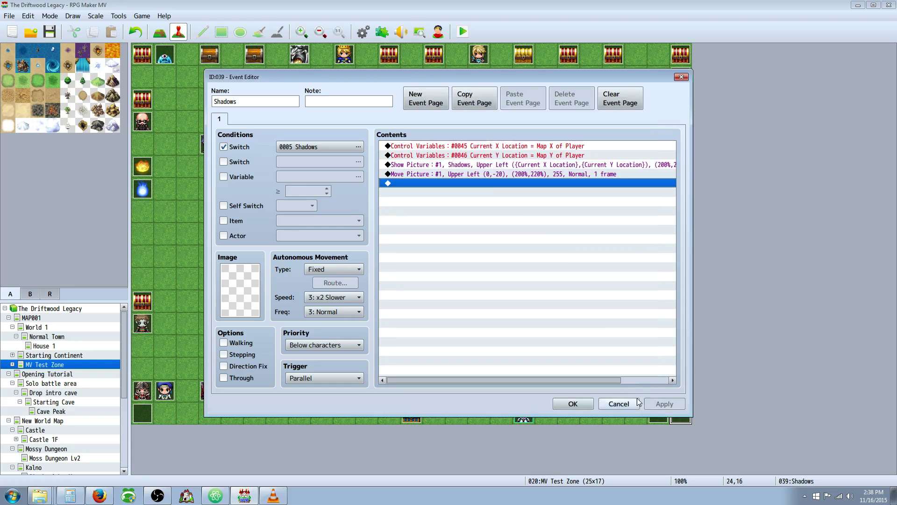
Preview the Shadows2 and Shadows images for a Show Picture command, discarding the new command.
right_click(444, 186)
click(471, 190)
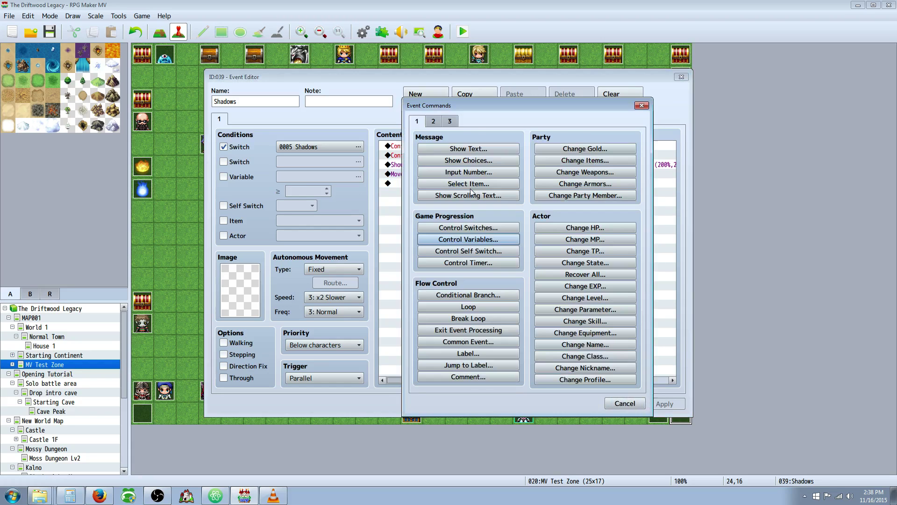
click(438, 123)
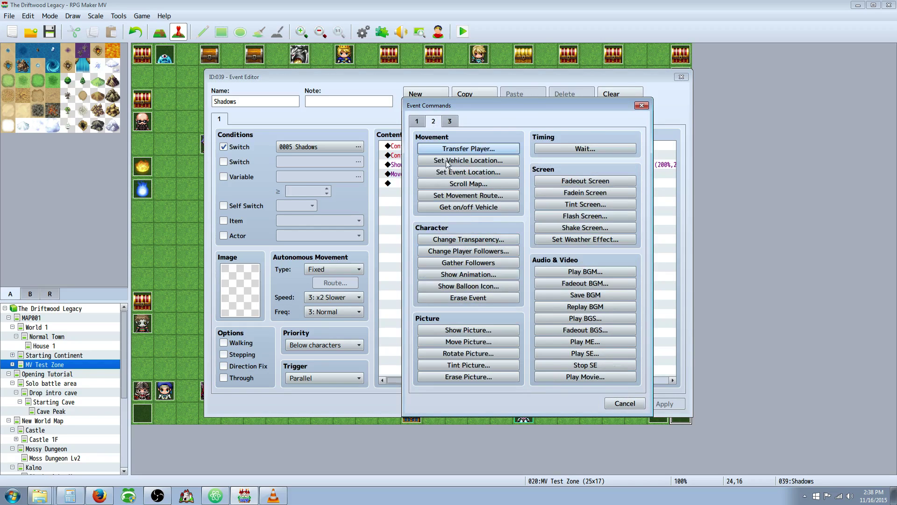
click(473, 332)
click(558, 197)
drag(450, 187, 453, 243)
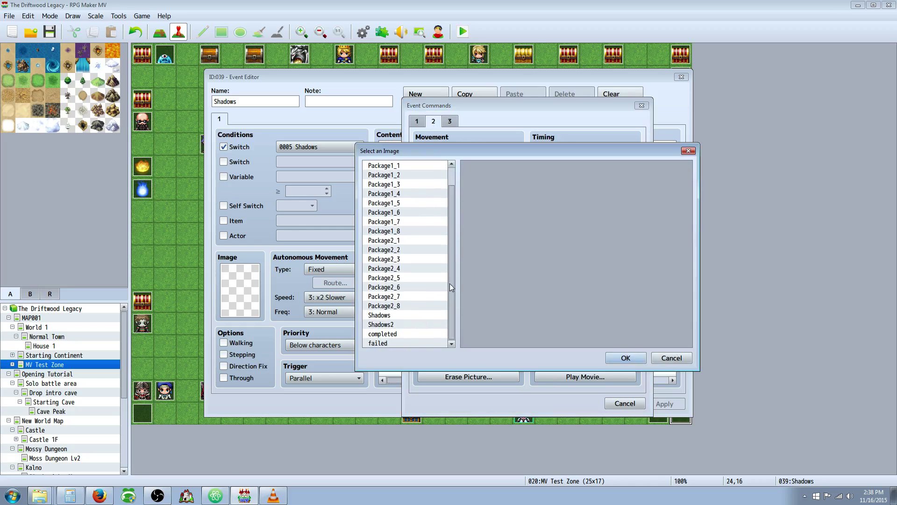
click(418, 326)
click(417, 315)
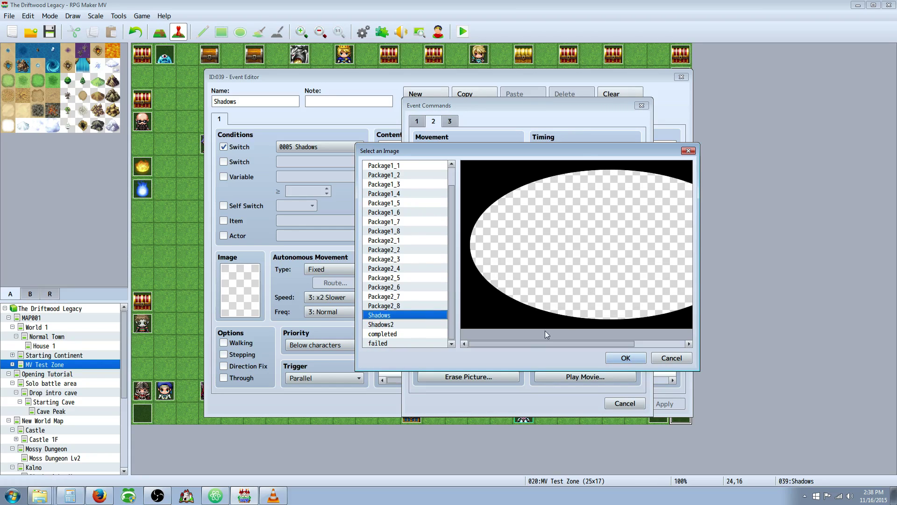
mouse_move(526, 343)
mouse_down()
mouse_move(625, 343)
mouse_move(509, 347)
mouse_move(590, 342)
mouse_move(530, 345)
mouse_up()
click(671, 355)
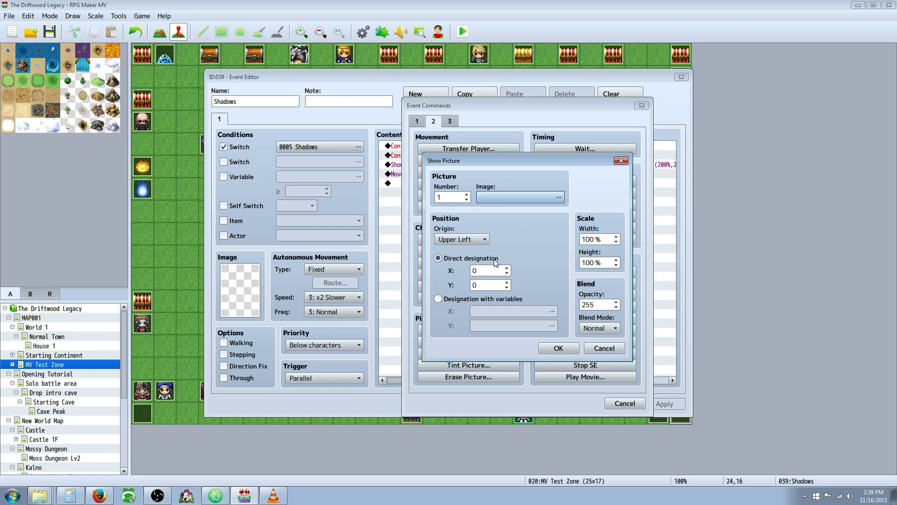
click(604, 348)
click(625, 403)
click(456, 165)
key(Insert)
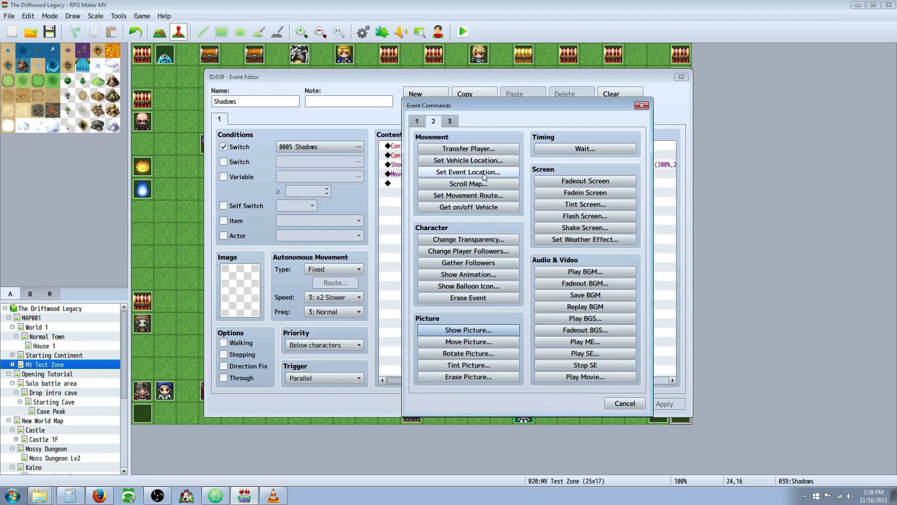
click(629, 405)
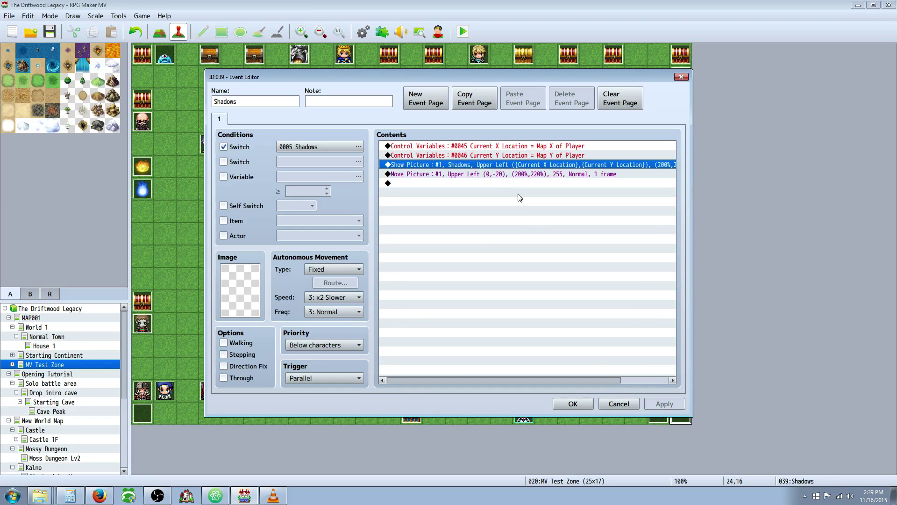
Review the existing Show Picture command's position variables and scale, checking the dimensions of Shadows.png in the pictures folder.
right_click(510, 168)
click(521, 170)
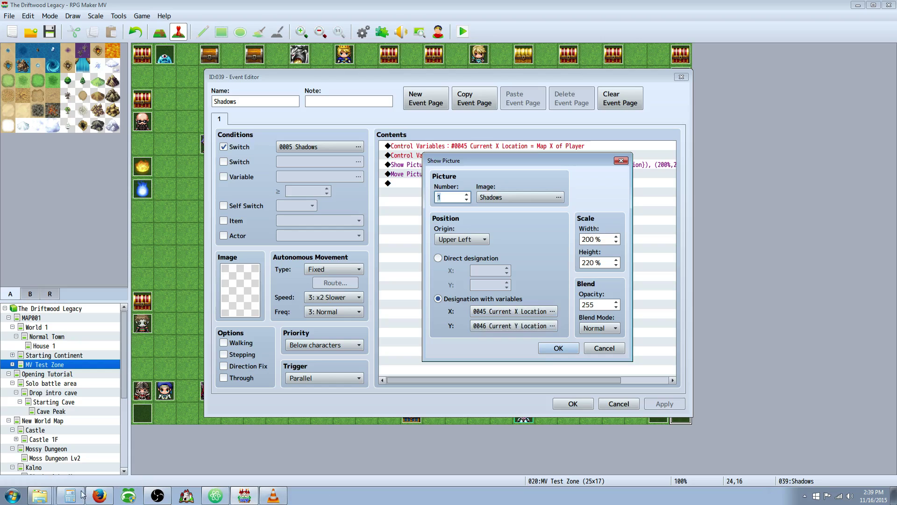
click(40, 494)
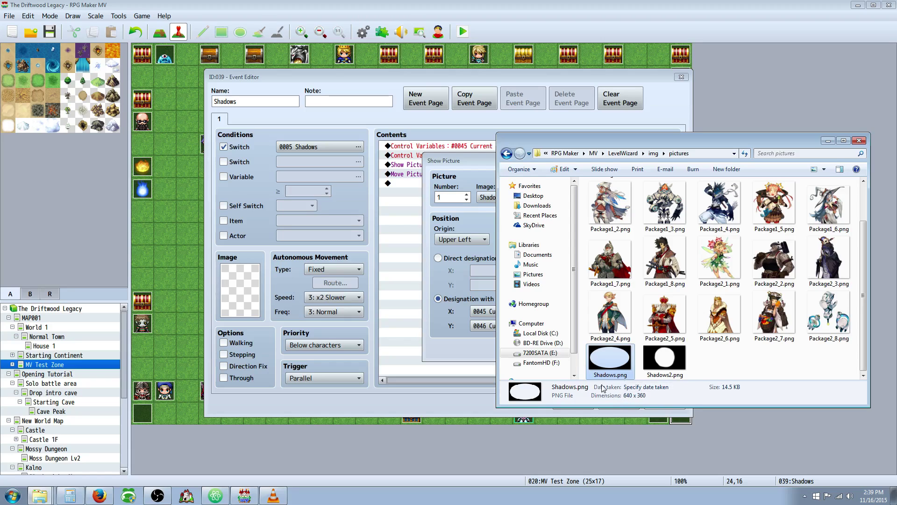
click(474, 164)
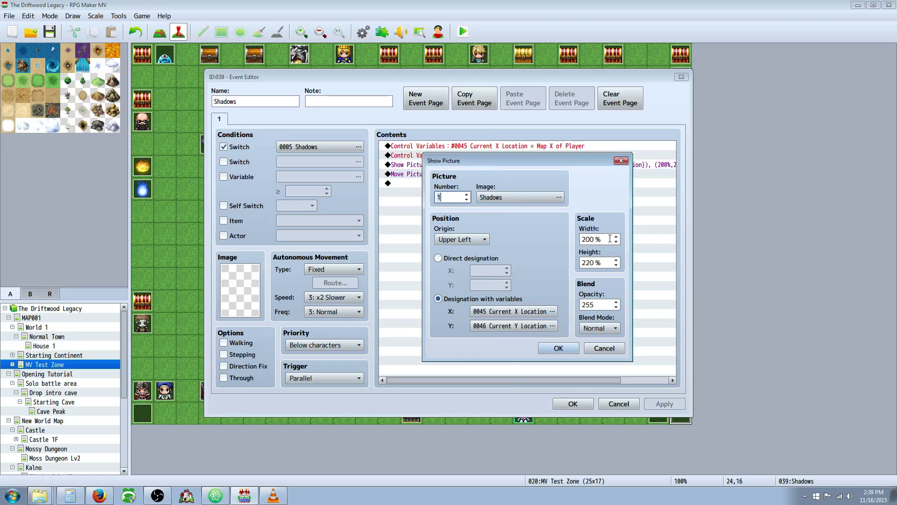
double_click(591, 263)
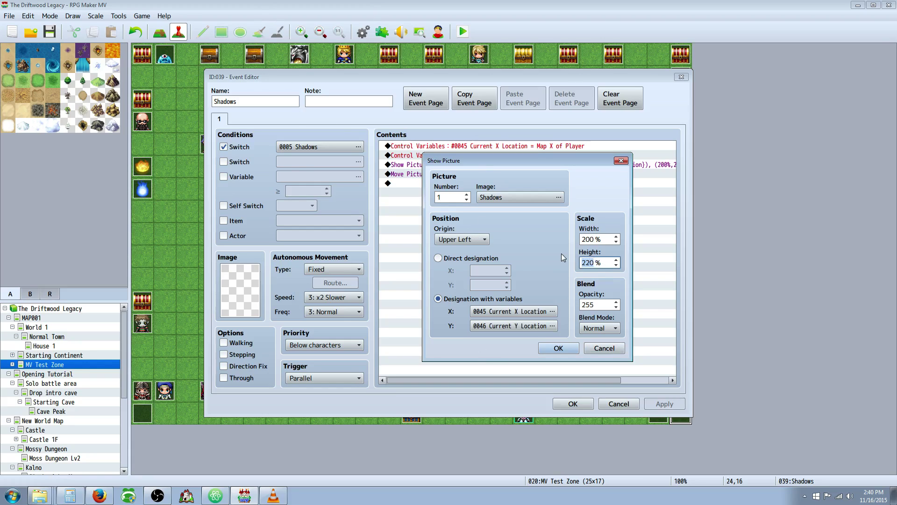
click(568, 348)
Review the position, scale and duration of the existing Move Picture command, and accept the Shadows event.
double_click(431, 176)
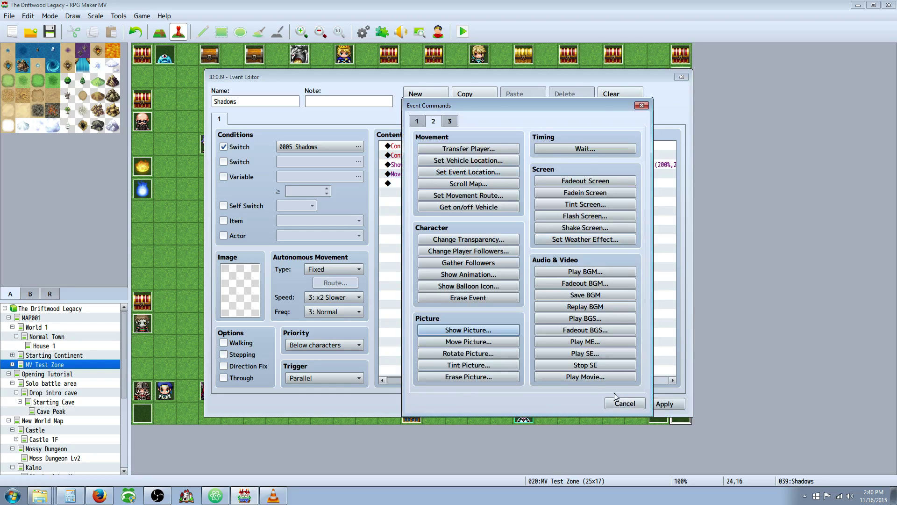
key(Escape)
click(438, 177)
right_click(438, 176)
click(450, 183)
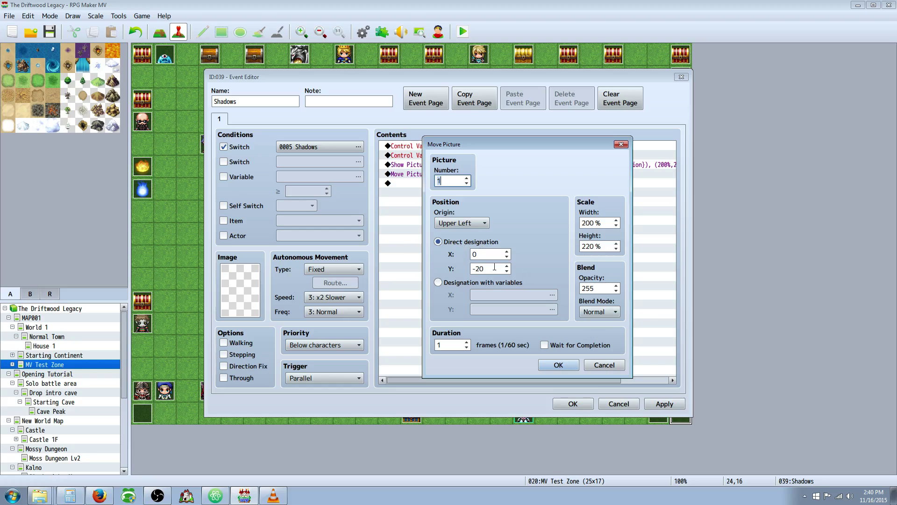
drag(495, 267, 472, 269)
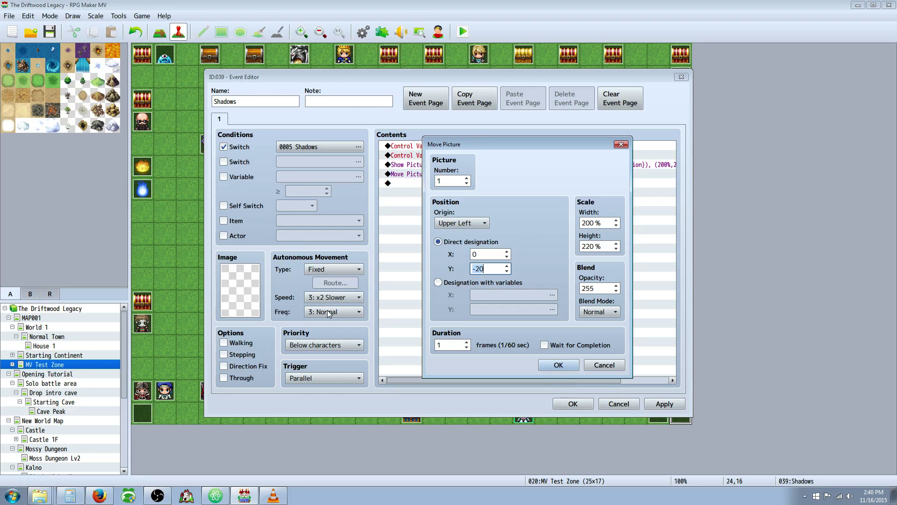
click(559, 366)
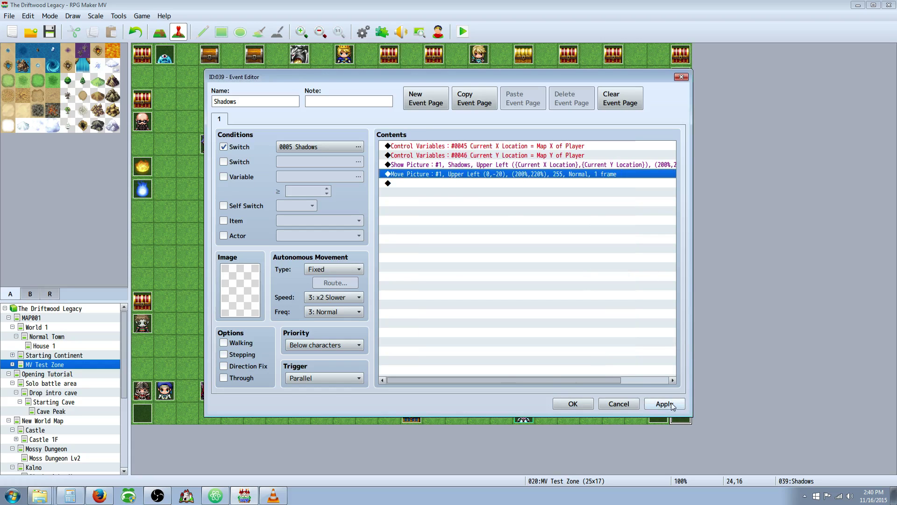
click(573, 404)
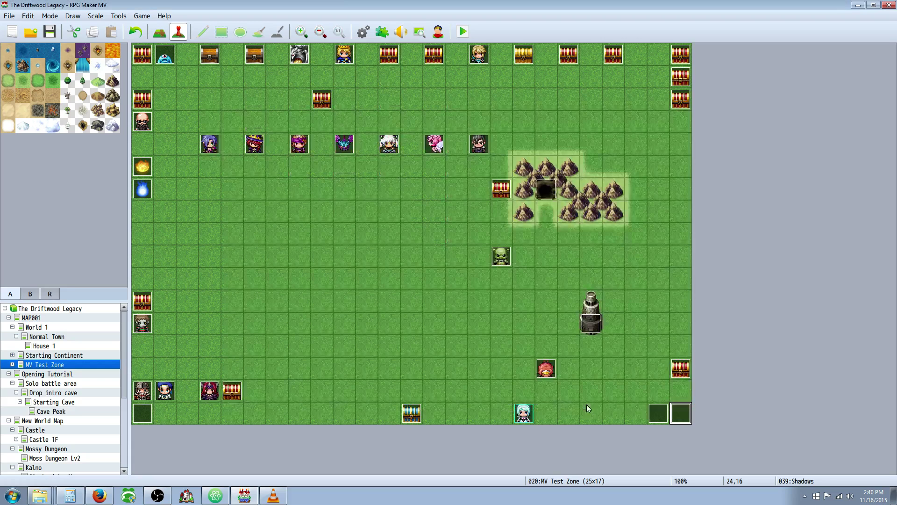
Inspect the TerraxLighting plugin's settings, including its Player radius and Reset Lights parameters.
click(382, 36)
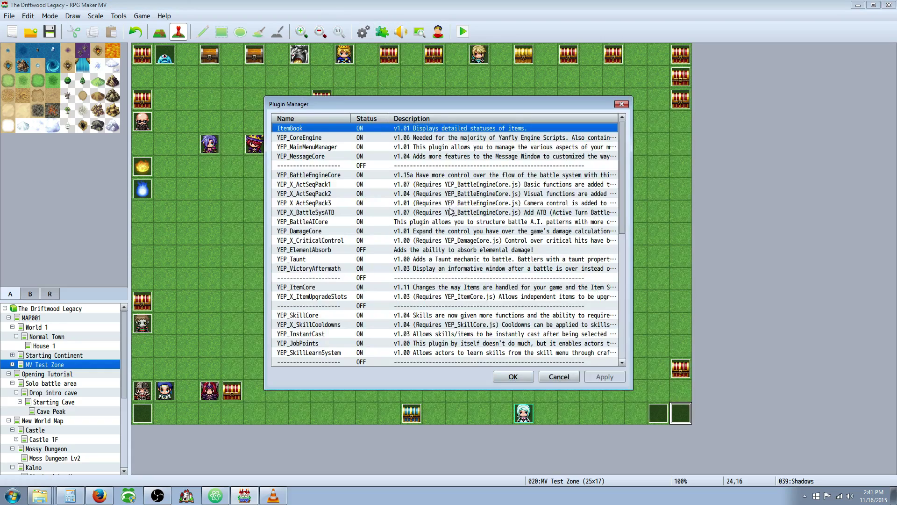
scroll(435, 234, down, 5)
scroll(434, 234, down, 7)
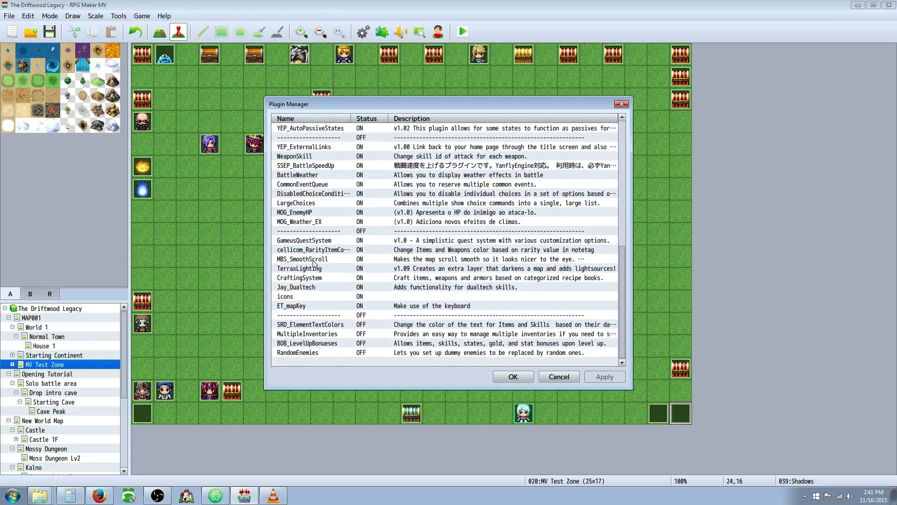
click(313, 270)
double_click(313, 269)
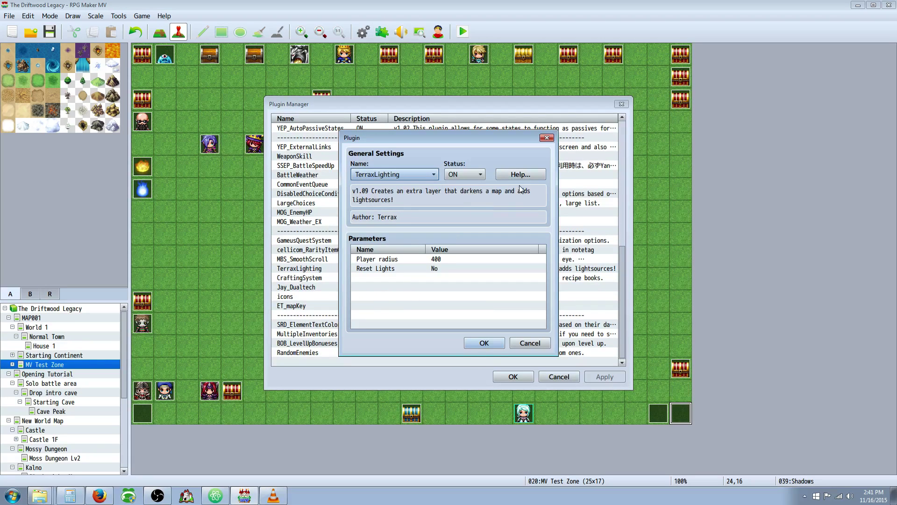
click(439, 262)
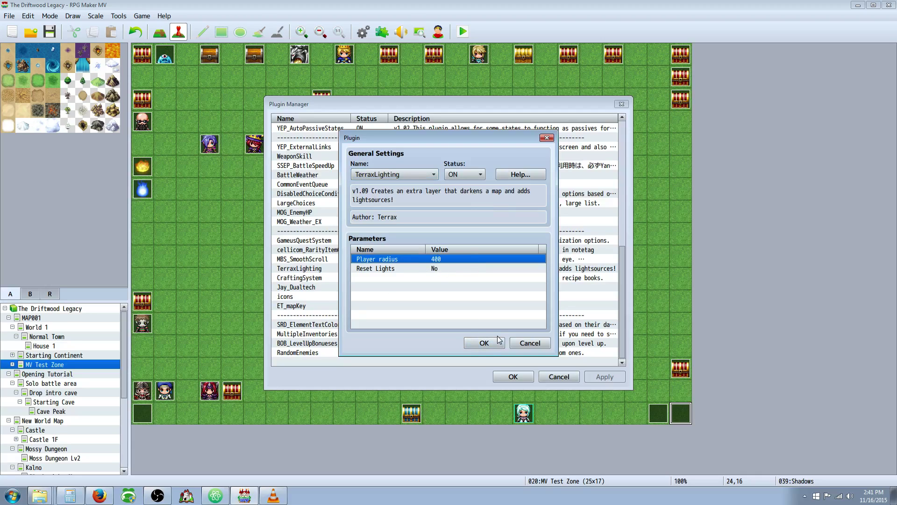
click(430, 270)
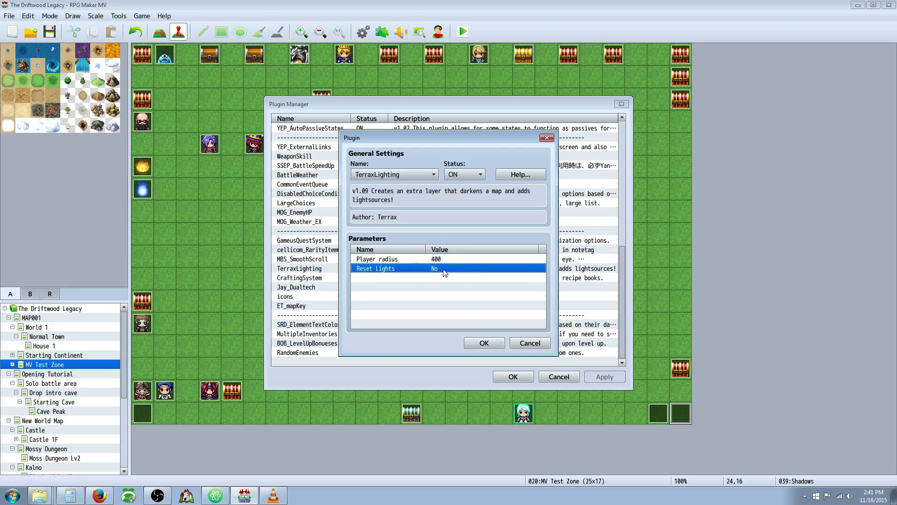
Read the TerraxLighting help on the "Light 250 #FFFFFF" note text and its color code, leaving the plugin settings as they are.
click(520, 175)
scroll(469, 229, down, 4)
scroll(470, 228, up, 4)
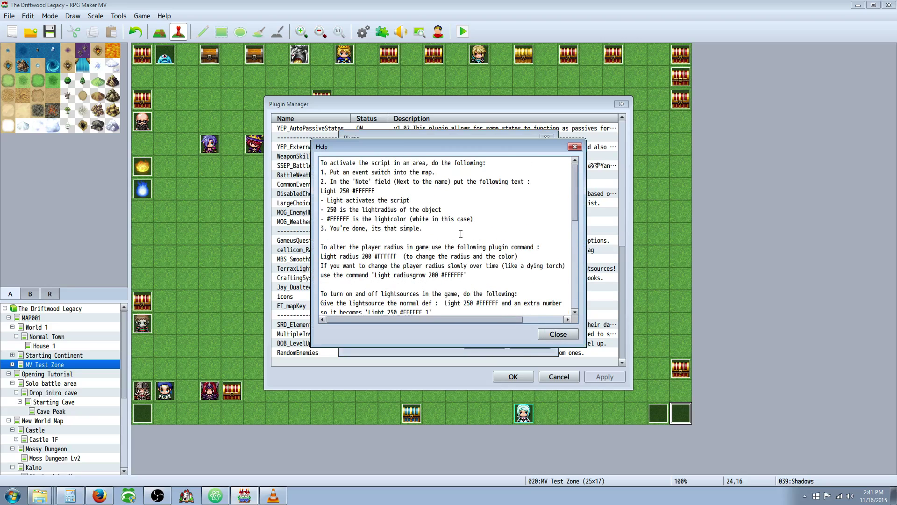
drag(377, 190, 321, 188)
click(354, 191)
drag(354, 191, 376, 191)
click(365, 188)
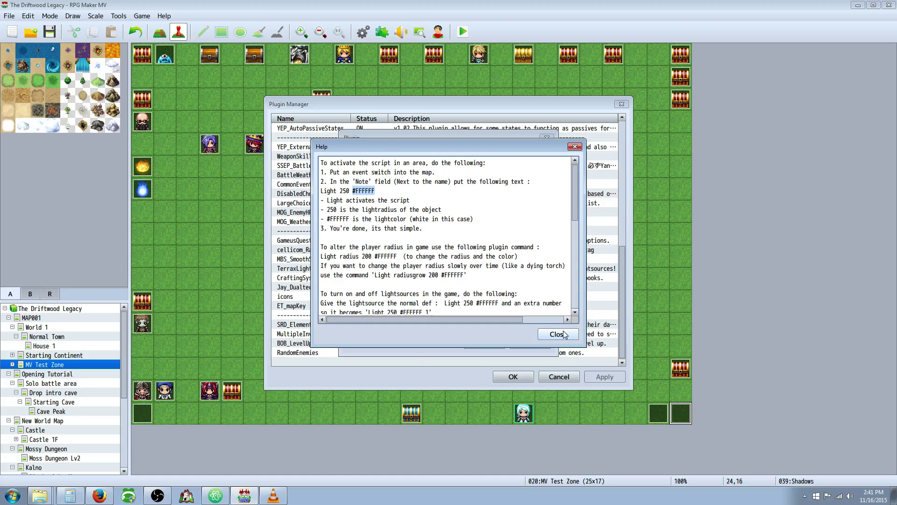
drag(383, 191, 356, 190)
drag(352, 190, 380, 191)
click(558, 334)
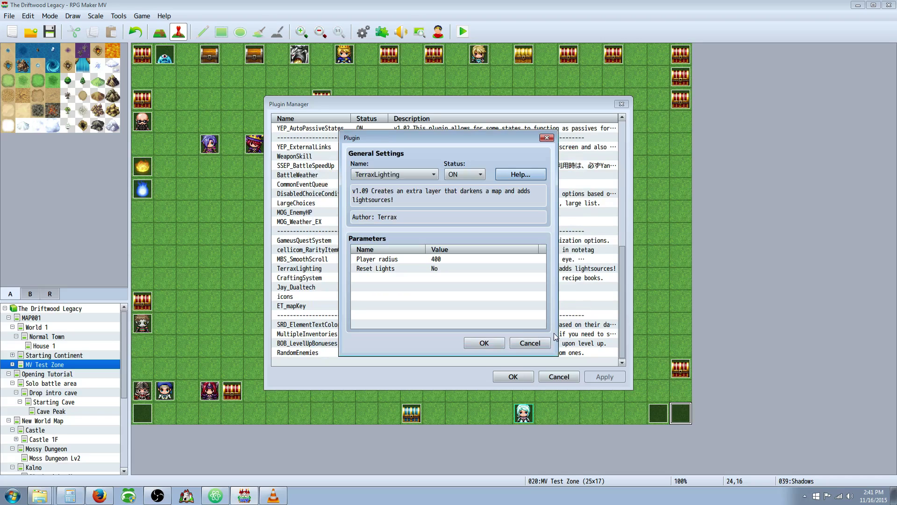
click(532, 346)
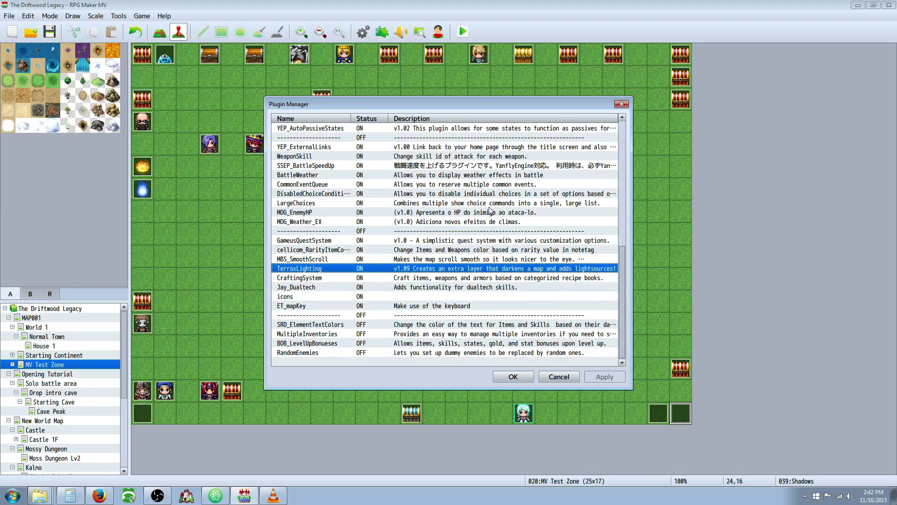
click(526, 379)
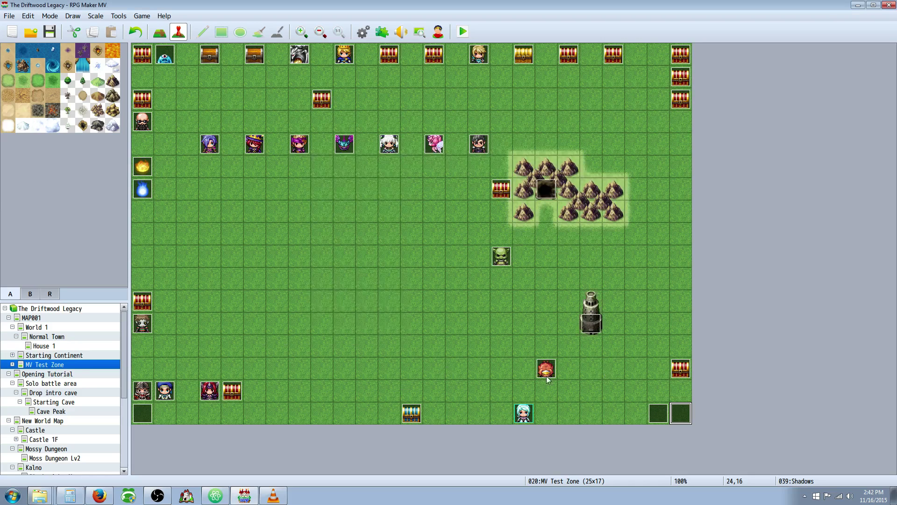
Set the player's starting position on the Drop intro cave map, on the floor two tiles below the chest.
click(69, 374)
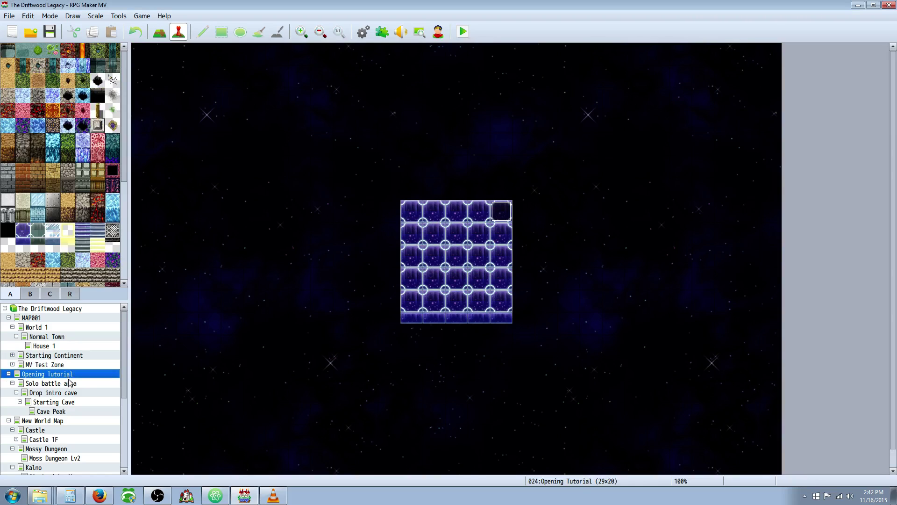
click(70, 384)
click(71, 393)
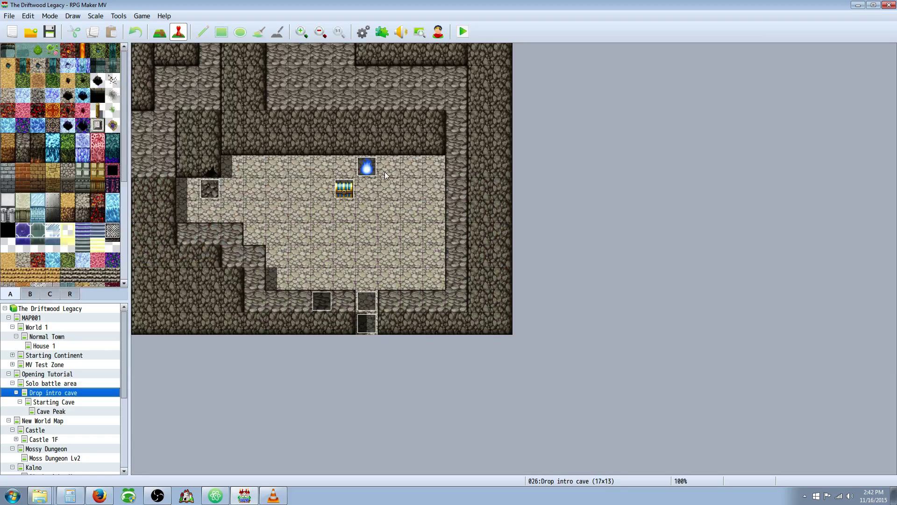
right_click(343, 243)
mouse_move(402, 335)
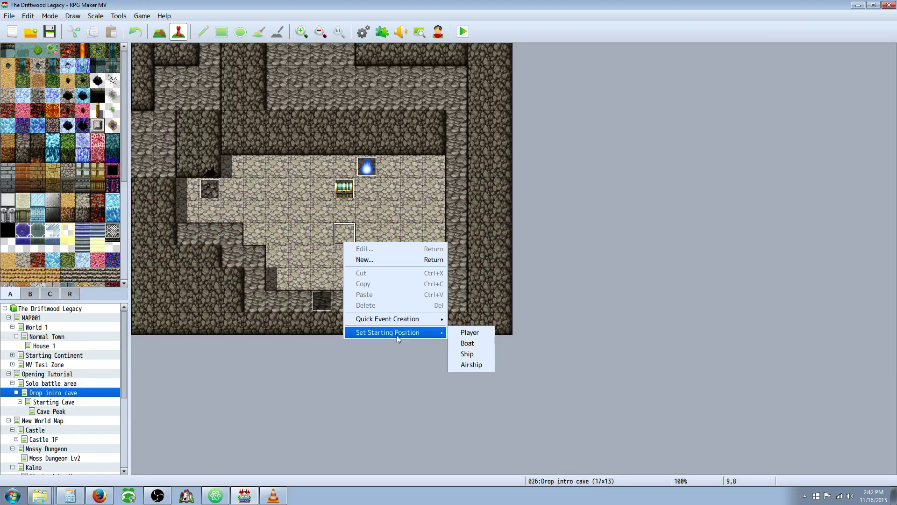
click(459, 331)
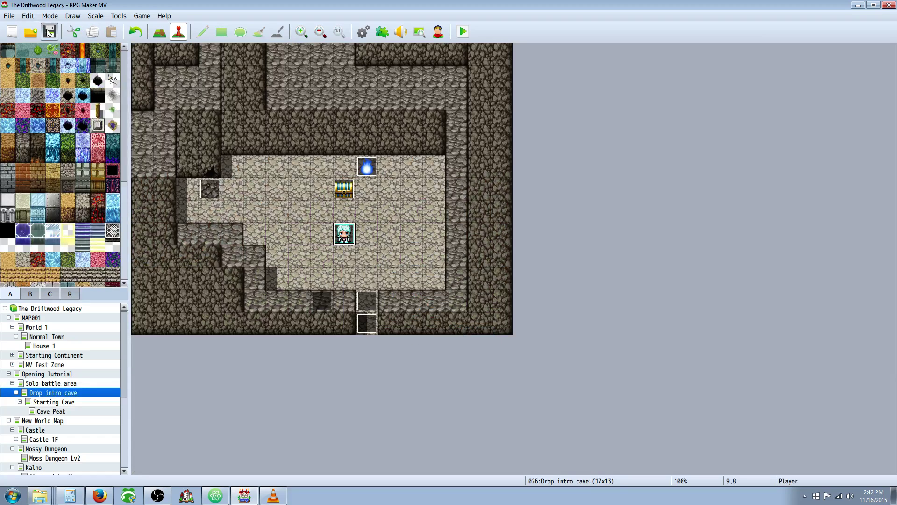
Playtest the Drop intro cave in a maximized game window to view the lighting around the player, and close the game.
click(463, 31)
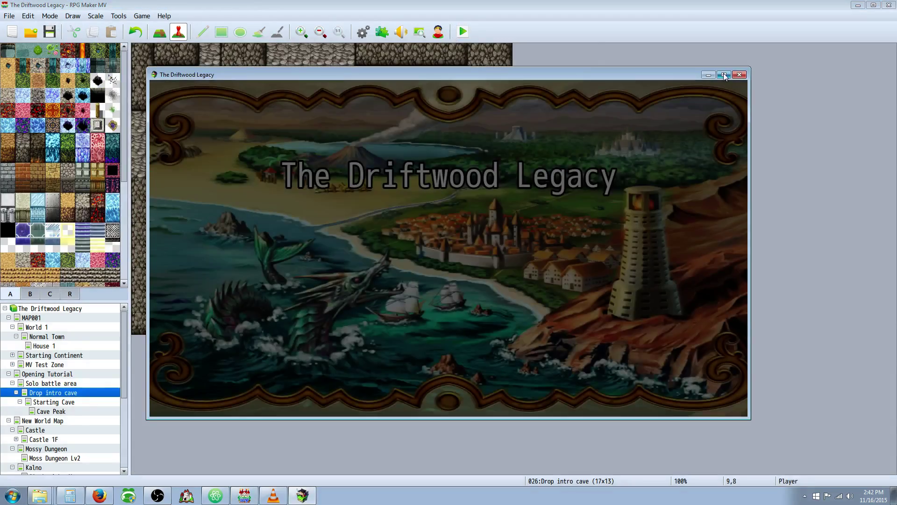
click(724, 75)
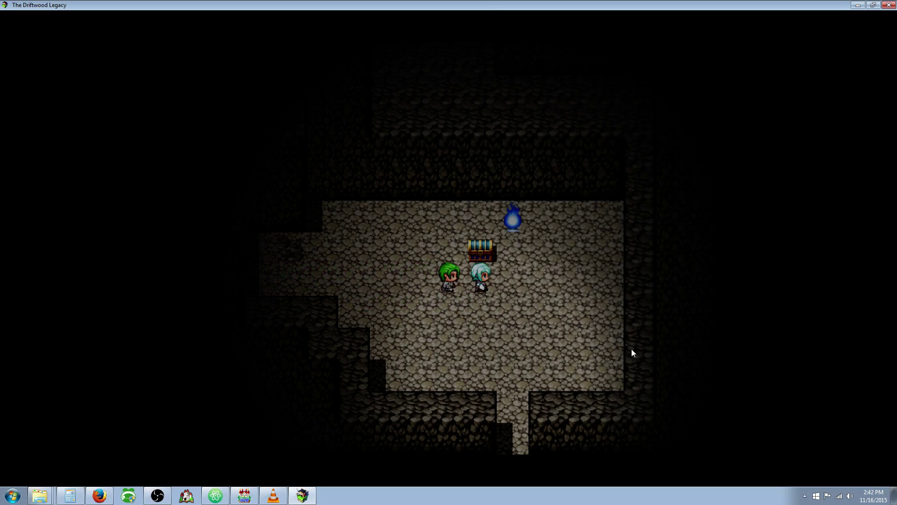
click(889, 5)
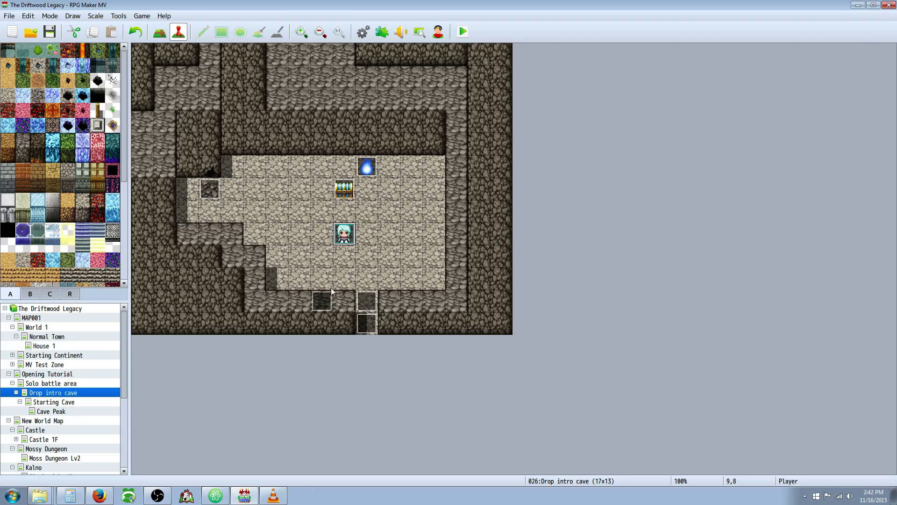
Check the exit's transfer event, and review the Lights event's name and its "Light 250 #FFFFFF" note.
double_click(361, 315)
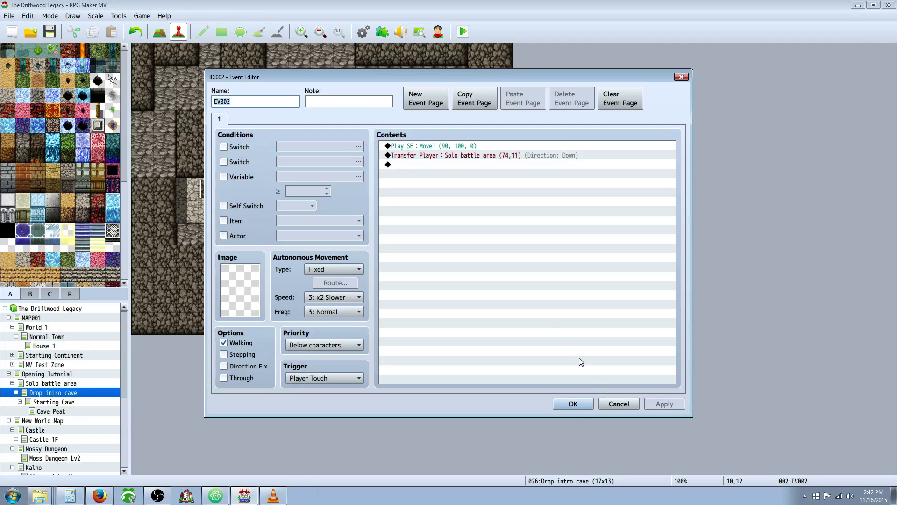
click(579, 405)
double_click(373, 291)
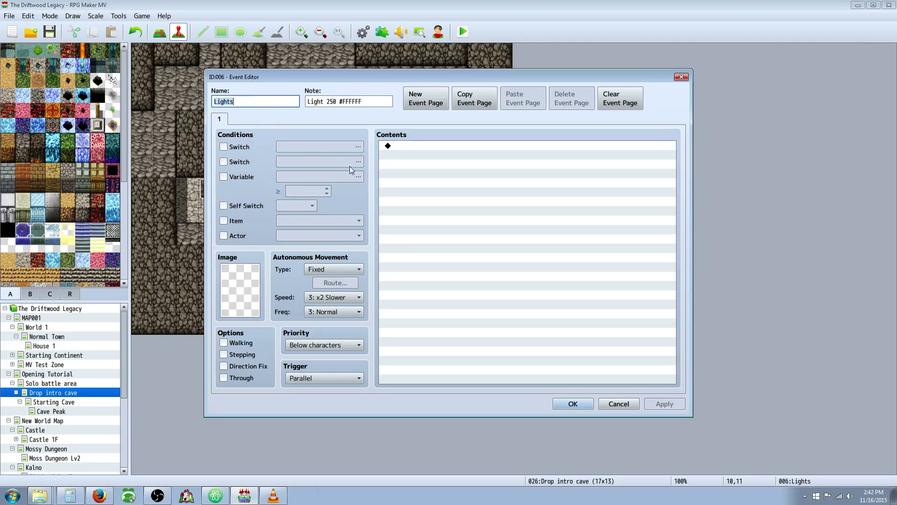
click(295, 100)
triple_click(377, 101)
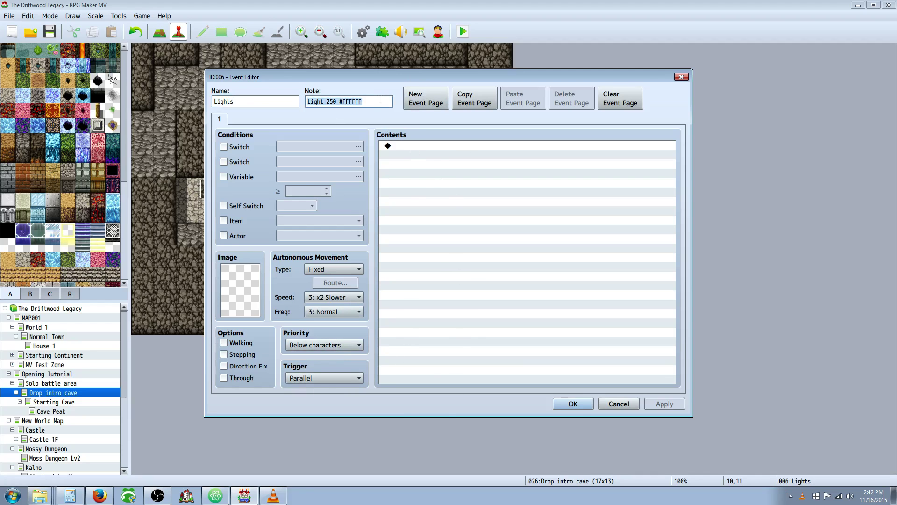
click(325, 100)
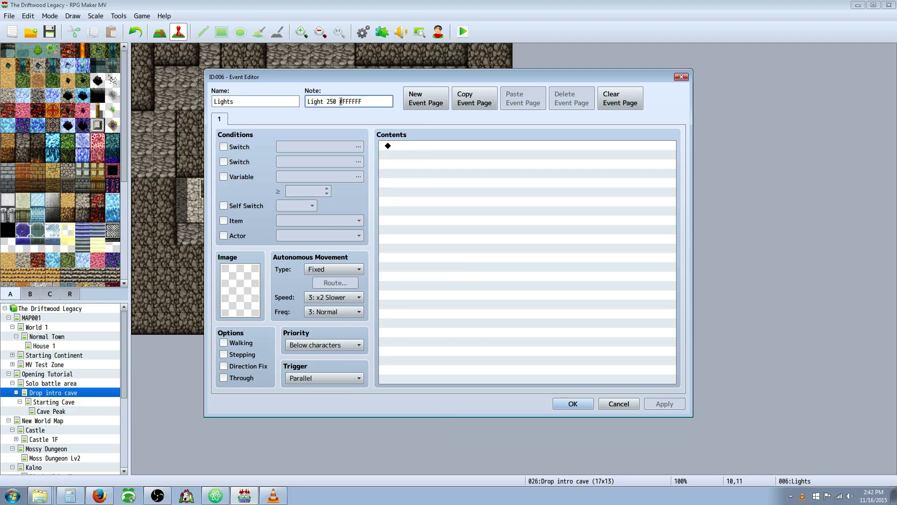
drag(352, 100, 363, 99)
click(574, 404)
Move the Lights event to the floor tile two tiles left of the chest, and launch a playtest with the changes saved.
drag(367, 302, 290, 198)
click(461, 32)
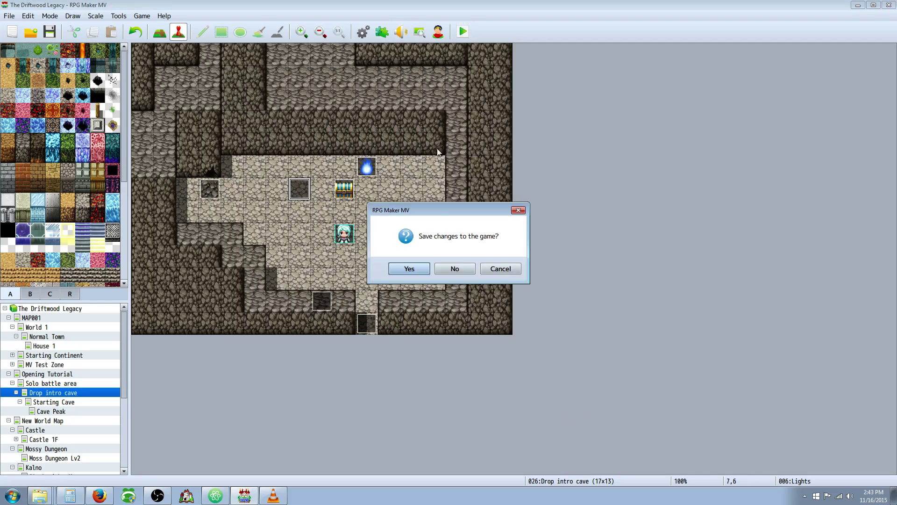
click(410, 267)
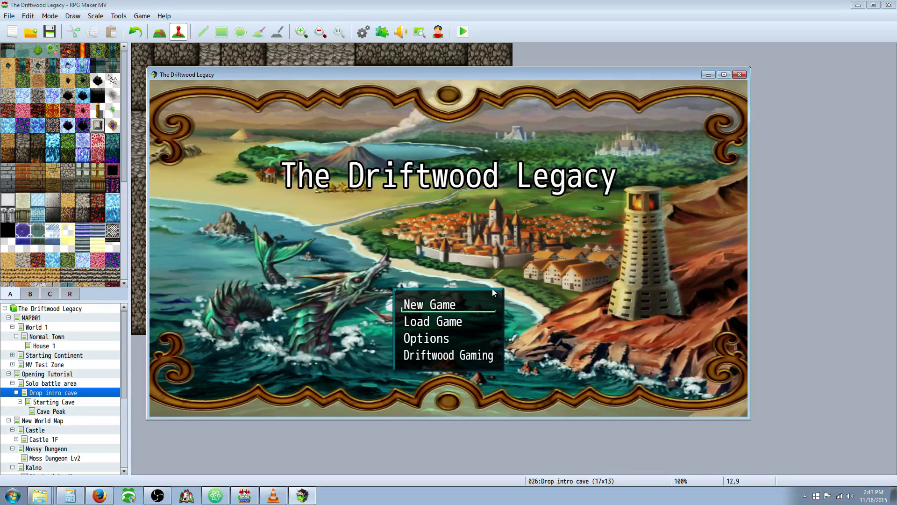
Start a new game and walk the party around the cave room to test the moved light, and close the game.
key(Return)
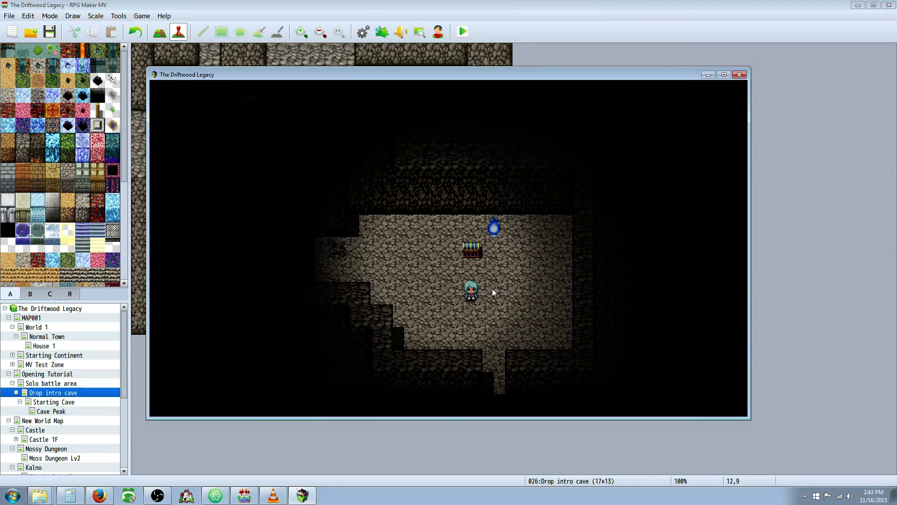
key(Right)
key(Down)
key(Right)
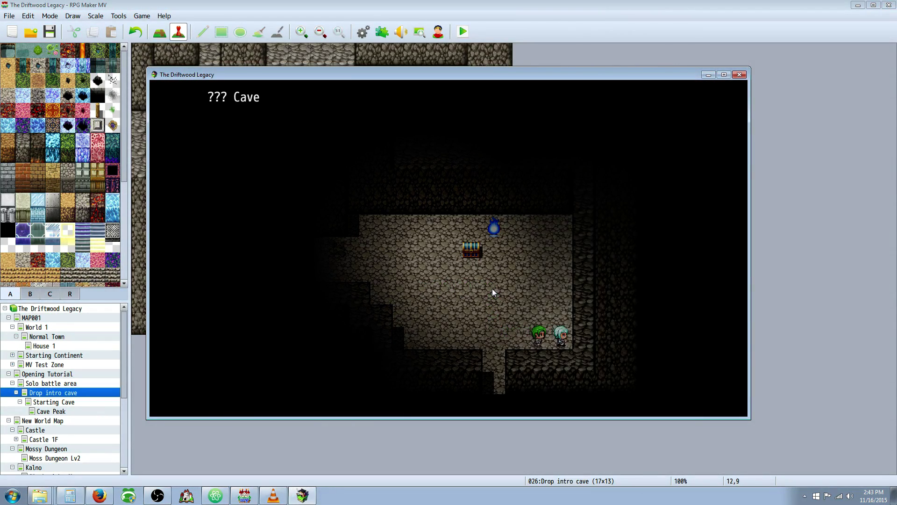
key(Down)
key(Right)
key(Left)
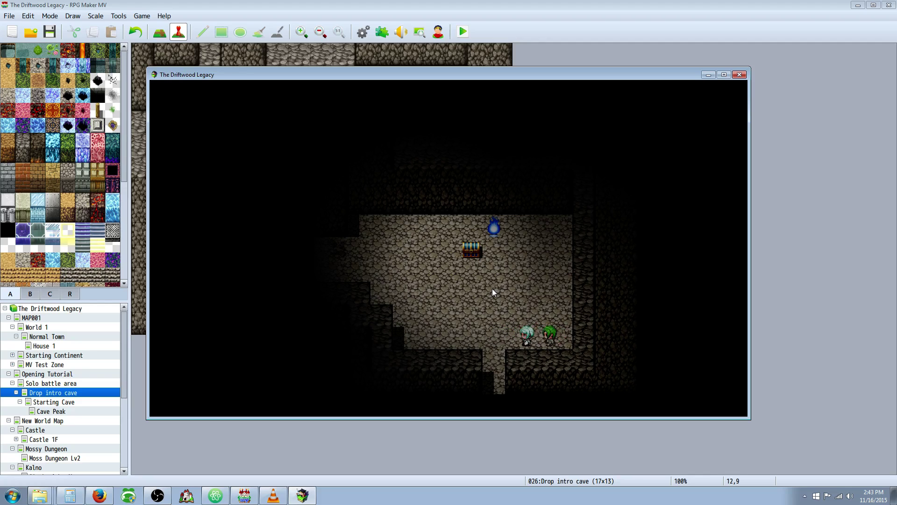
key(Left)
key(Right)
key(Left)
key(Right)
key(Up)
key(Left)
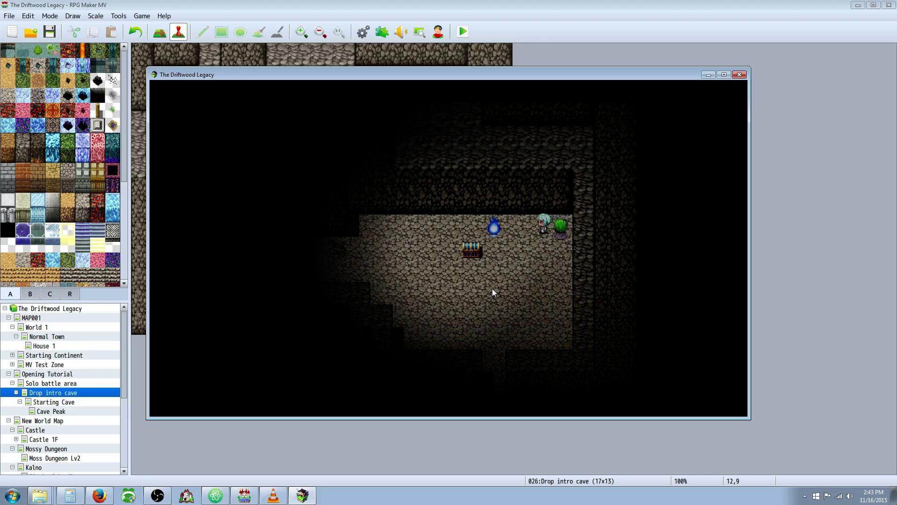
key(Down)
key(Left)
key(Right)
key(Up)
key(Left)
key(Up)
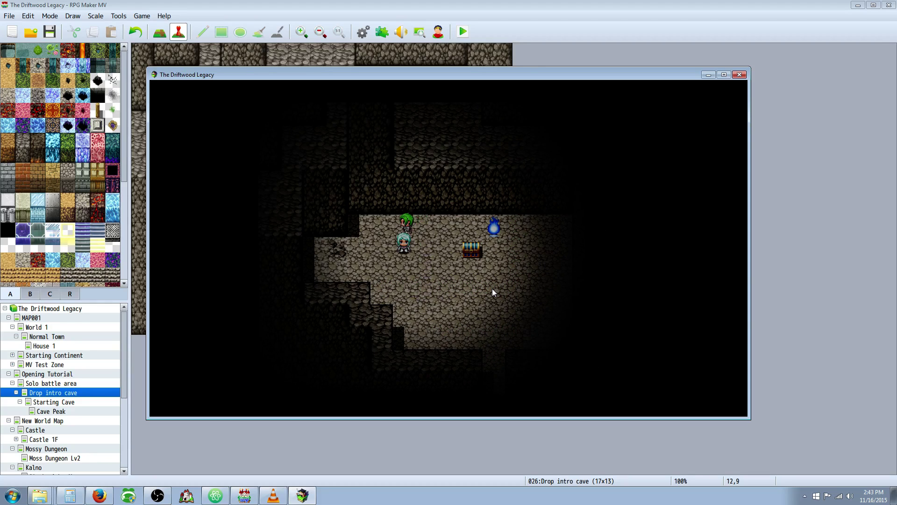
click(740, 75)
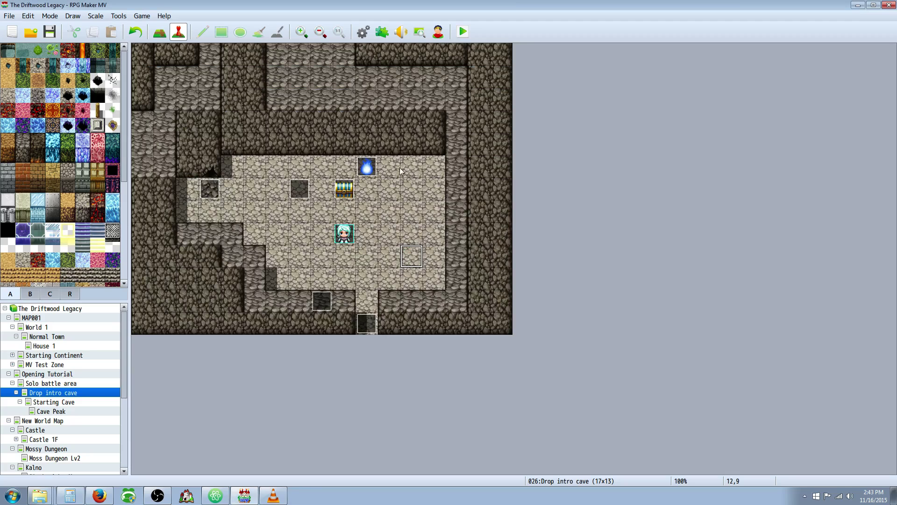
Lower the Player radius parameter of the TerraxLighting plugin and accept the plugin changes.
click(363, 31)
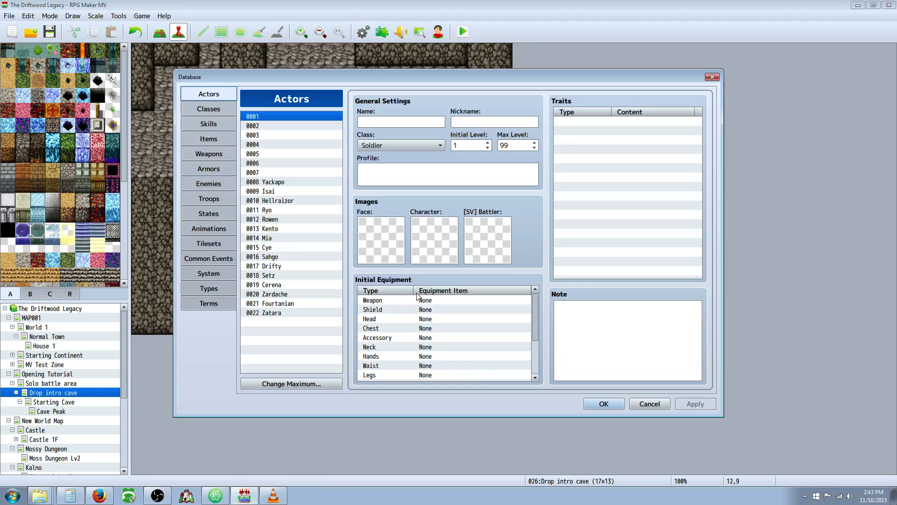
click(594, 403)
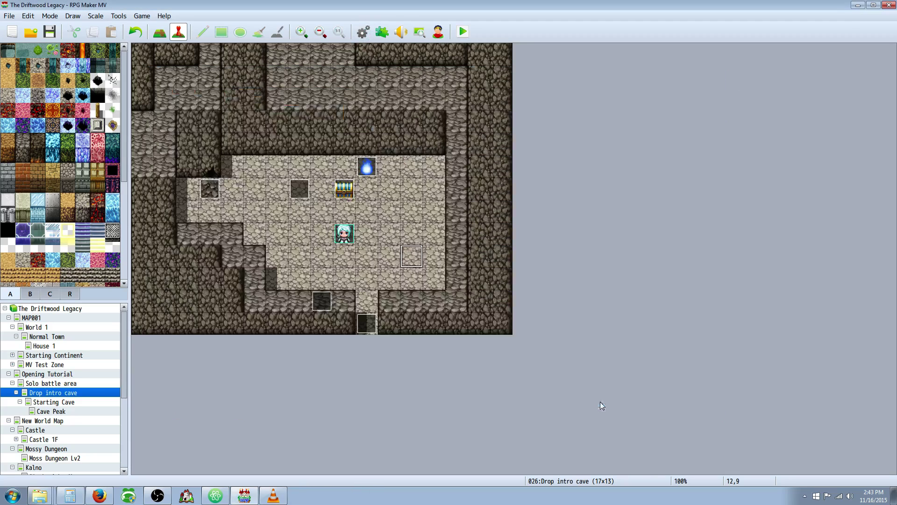
click(382, 32)
scroll(339, 275, down, 7)
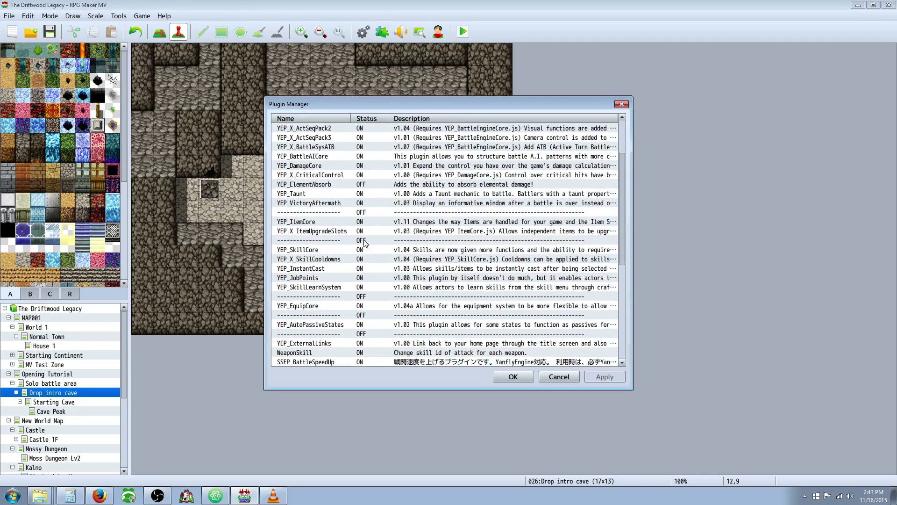
scroll(321, 270, down, 2)
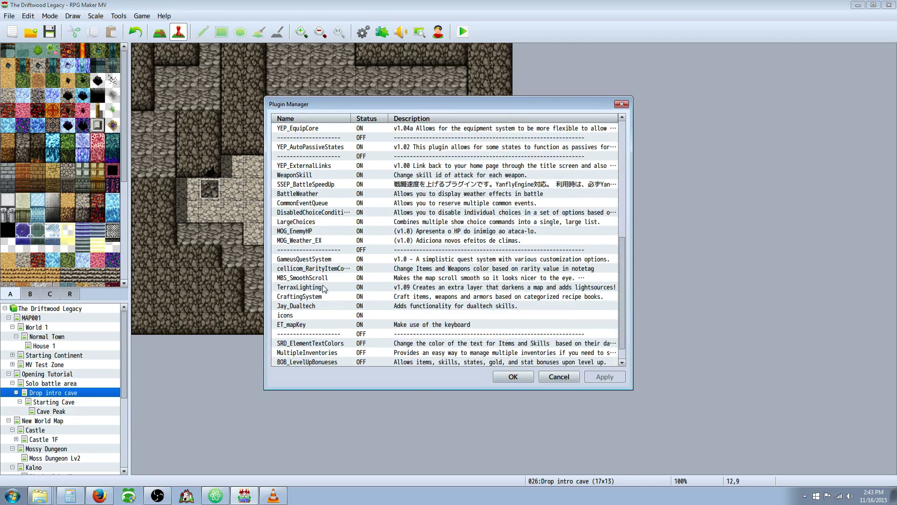
double_click(323, 287)
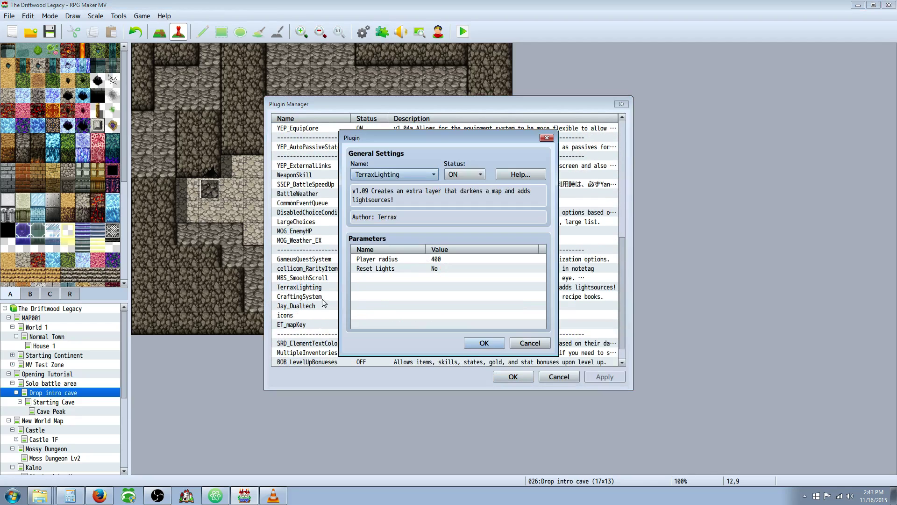
double_click(410, 260)
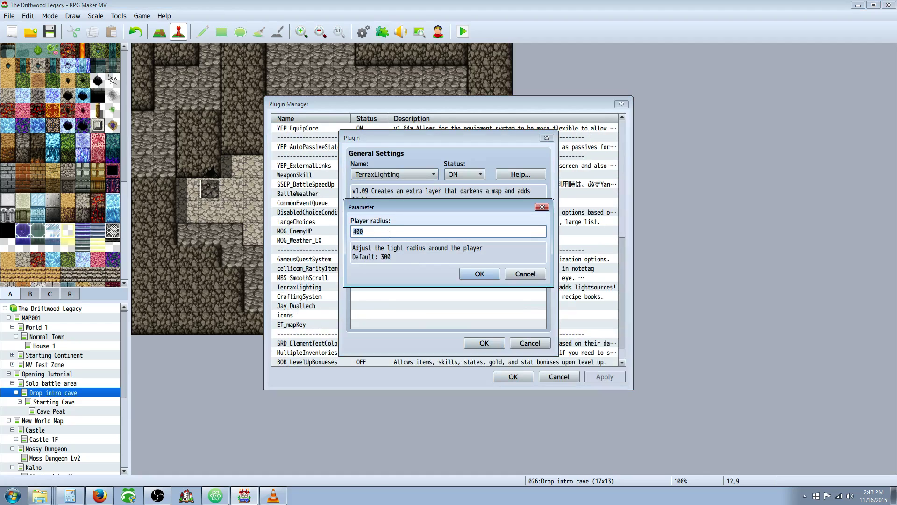
text(2)
click(480, 273)
click(484, 343)
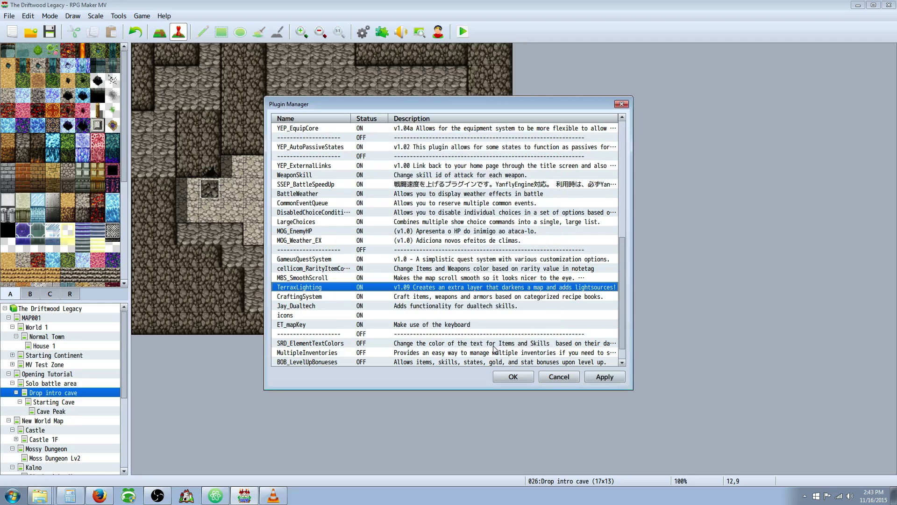
click(511, 379)
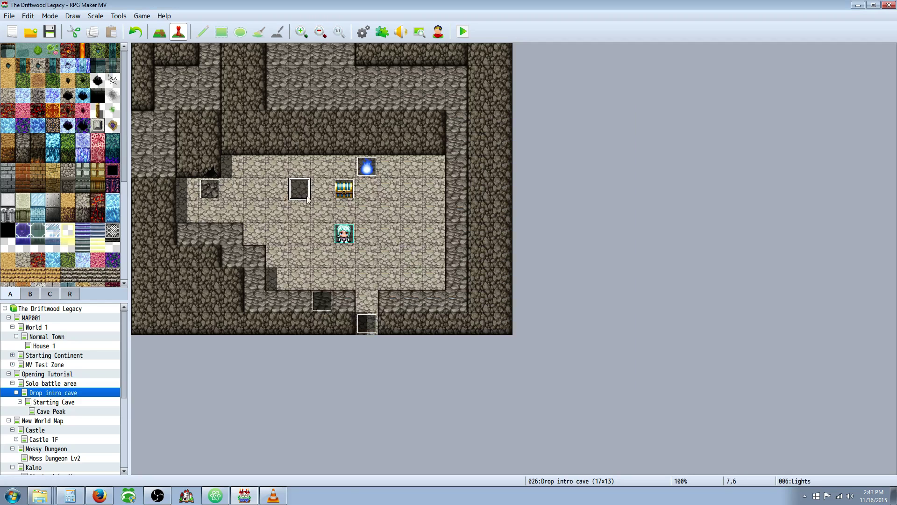
Move the Lights event into the passage tile directly above the exit event, and start a new game in a saved playtest.
click(374, 302)
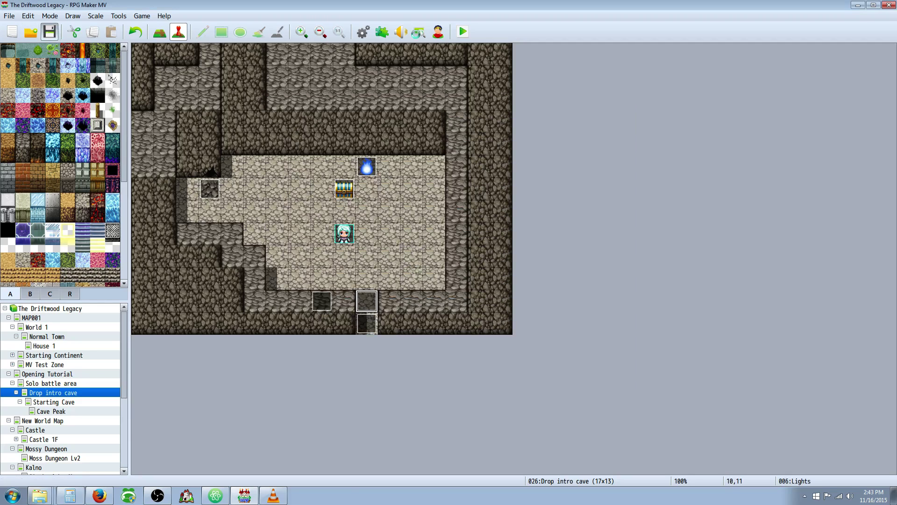
click(462, 32)
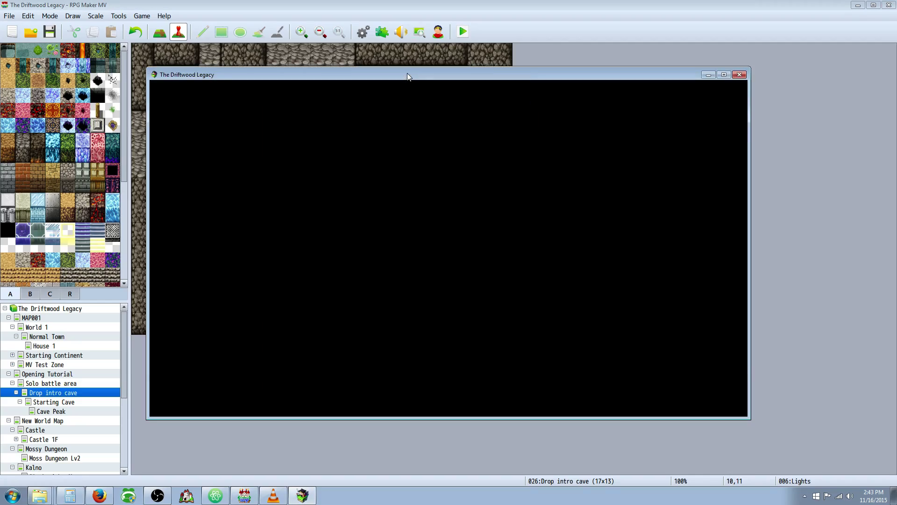
key(Return)
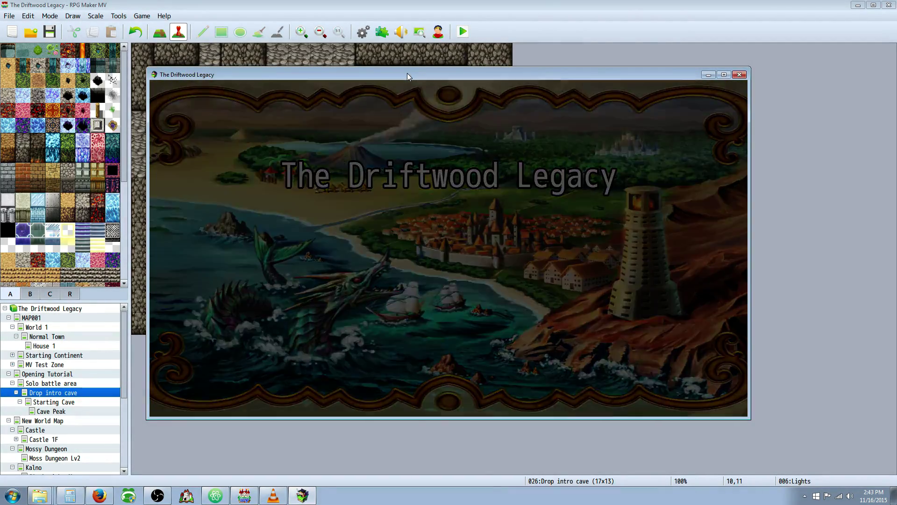
Walk the party from the intro cave into the Cave of the Angel and advance through the angel's dialogue.
key(Left)
key(Up)
key(Left)
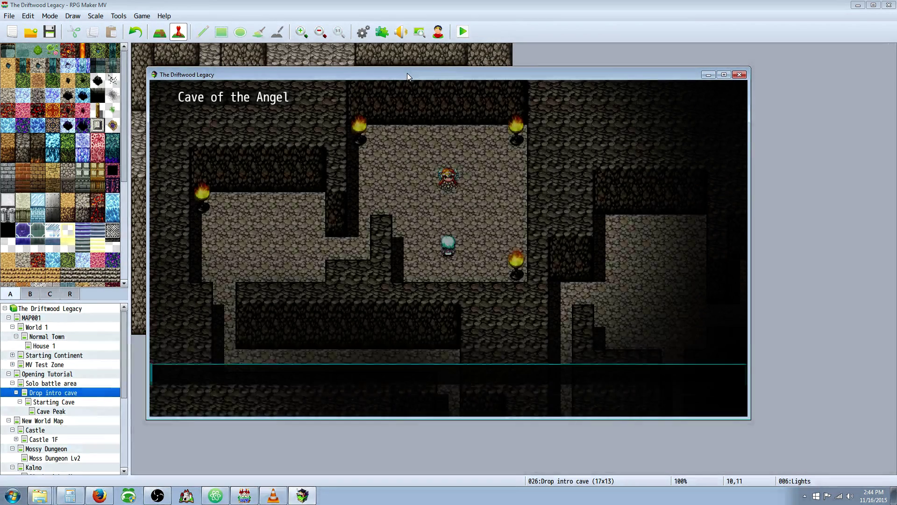
key(Return)
key(Return)
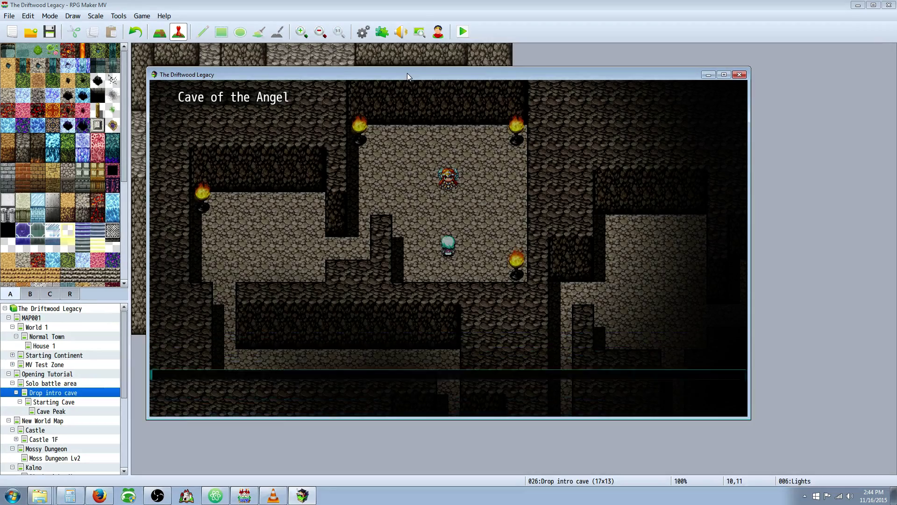
key(Return)
key(Return)
key(Return)
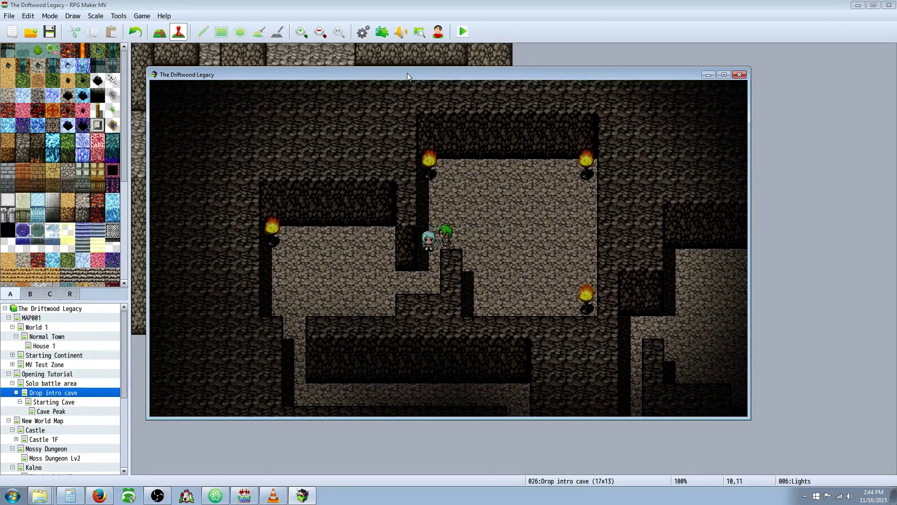
Walk the party through the western room and corridor into the unlit room to check the player light, and close the game.
key(Left)
key(Down)
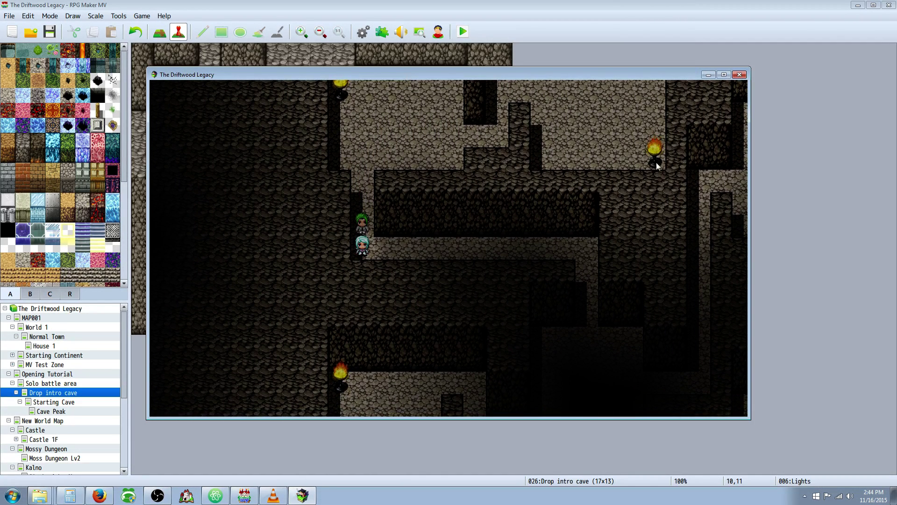
key(Right)
key(Down)
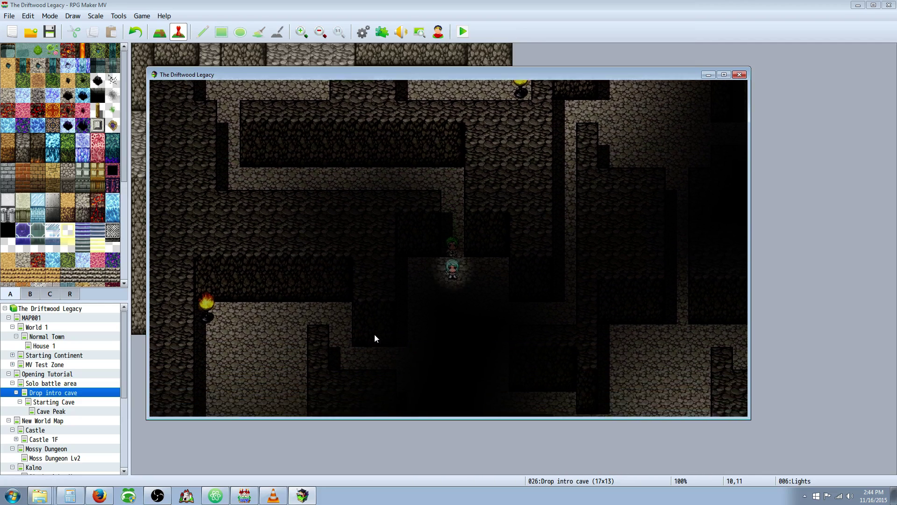
key(Down)
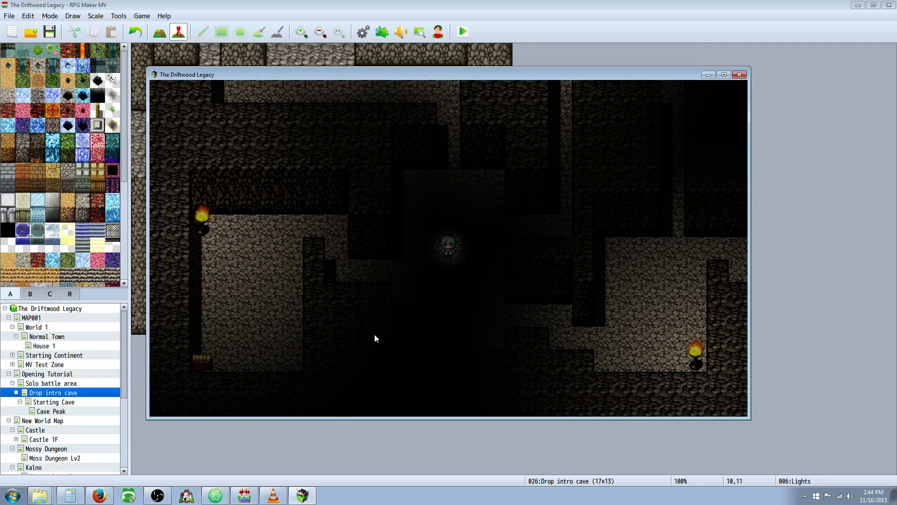
click(740, 75)
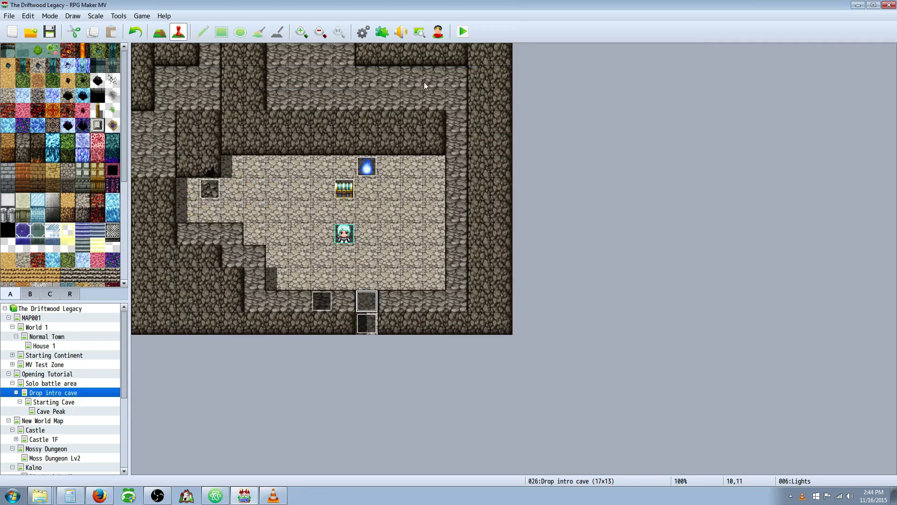
Set the TerraxLighting plugin's Player radius to 400 and accept the plugin changes.
click(382, 32)
scroll(405, 291, down, 8)
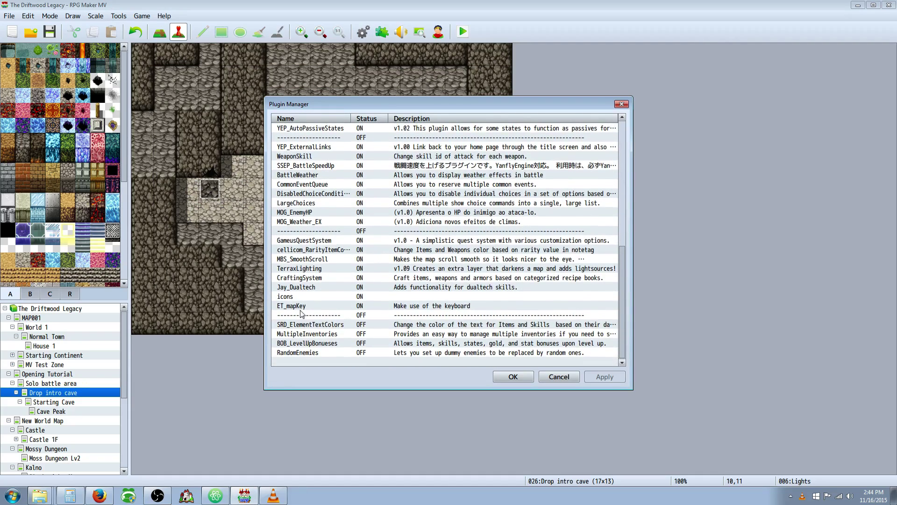
double_click(324, 268)
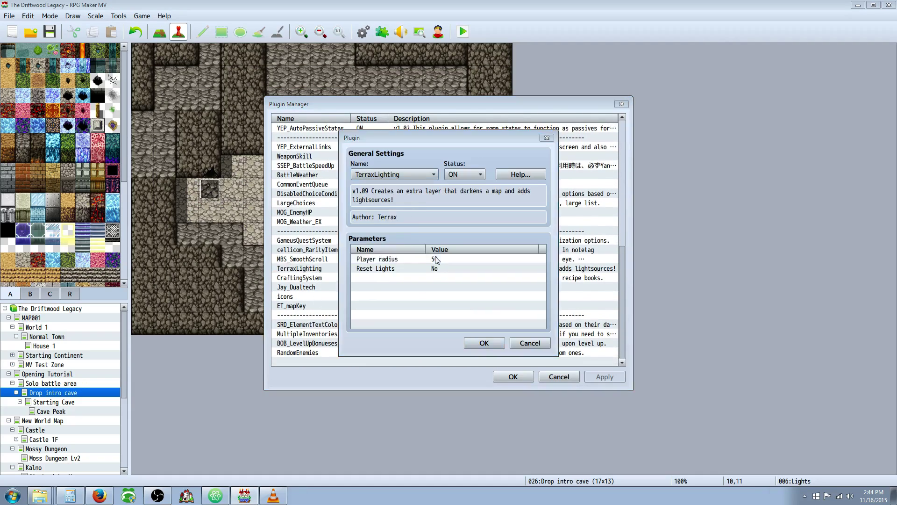
double_click(436, 261)
text(300)
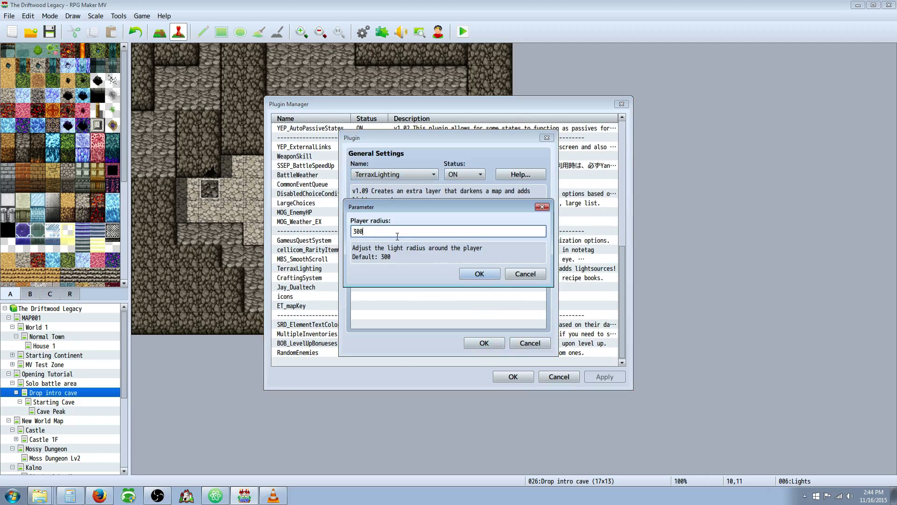
click(480, 274)
double_click(420, 259)
text(400)
click(484, 275)
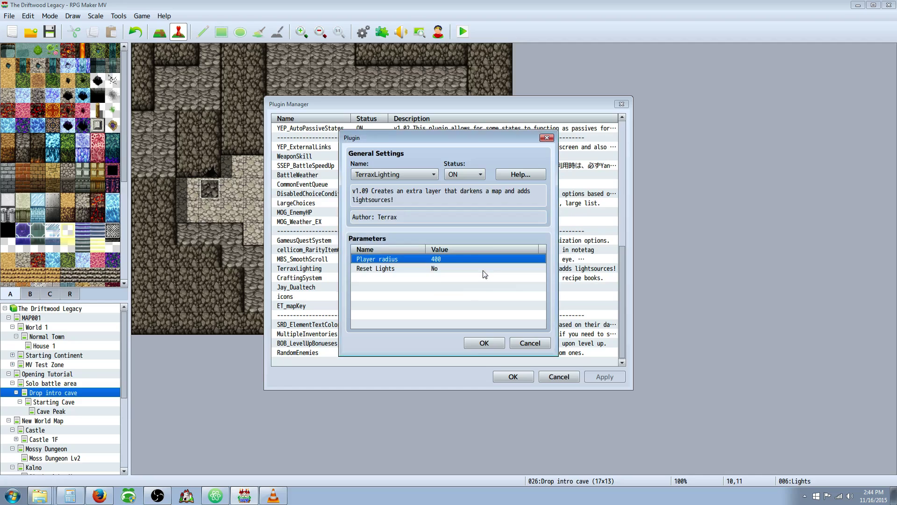
click(483, 345)
click(516, 377)
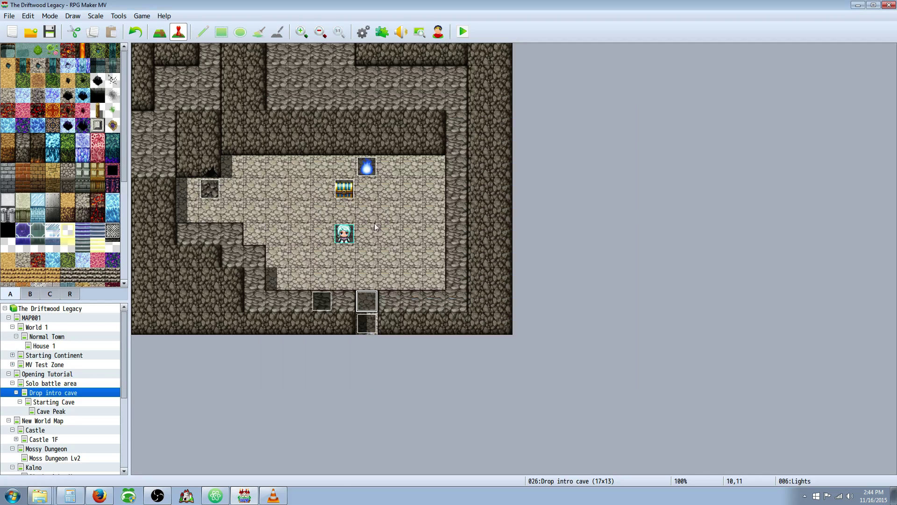
Review the note of the Lights event above the exit and close its editor.
right_click(366, 298)
click(376, 304)
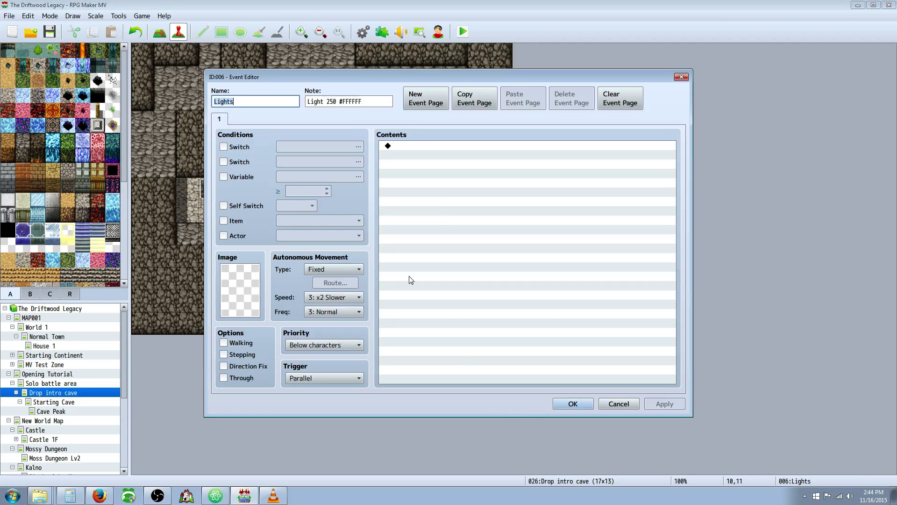
key(Tab)
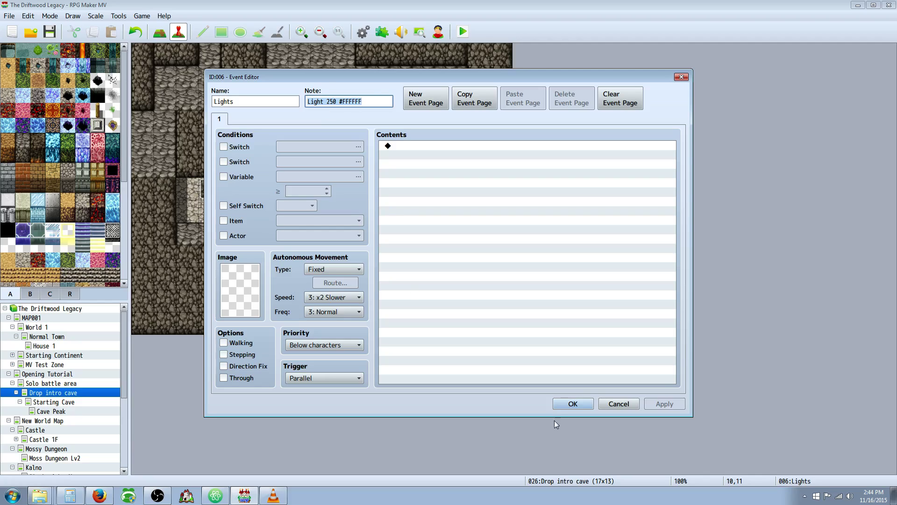
click(571, 405)
On the Starting Cave map, set the note of the western room's torch event to "Light 450 #FFFFFF".
click(66, 402)
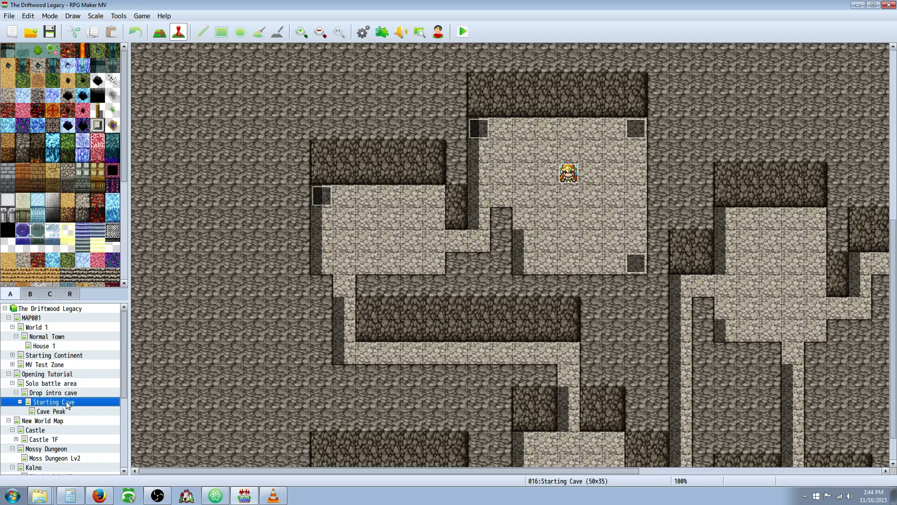
right_click(328, 195)
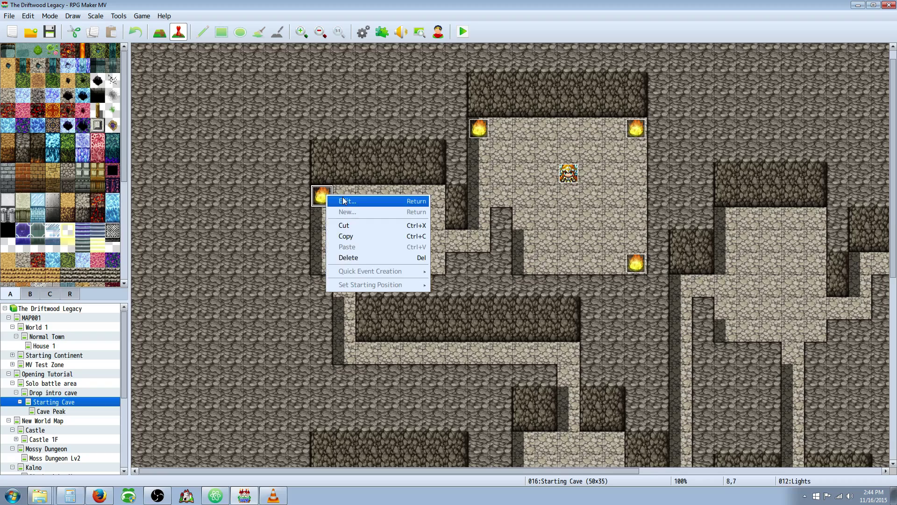
click(343, 200)
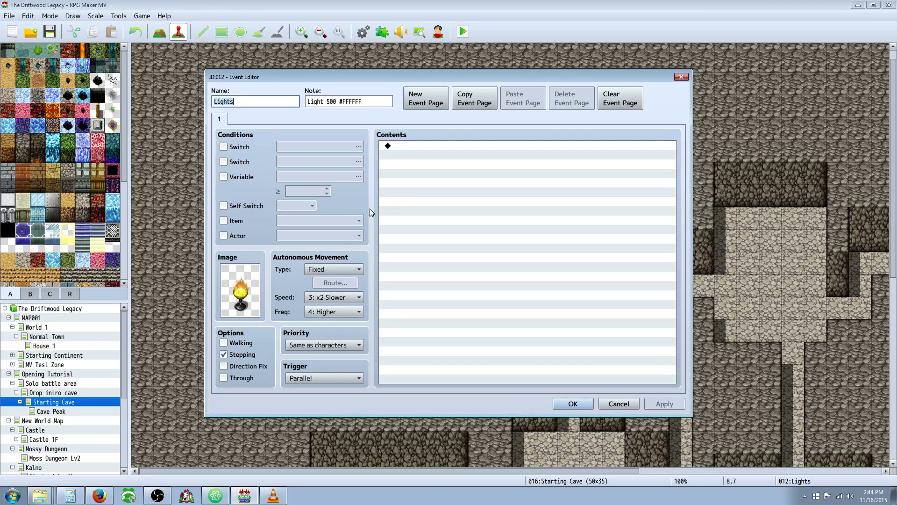
click(343, 104)
double_click(331, 101)
text(400)
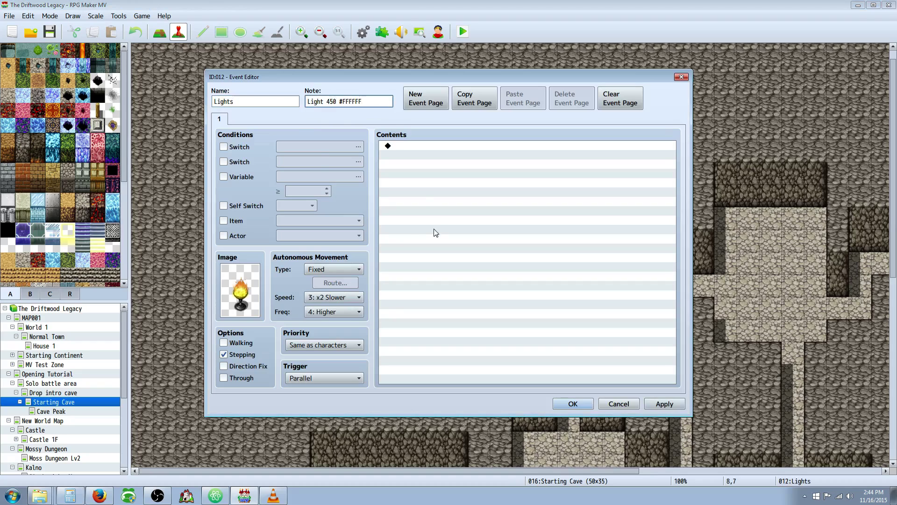
click(573, 404)
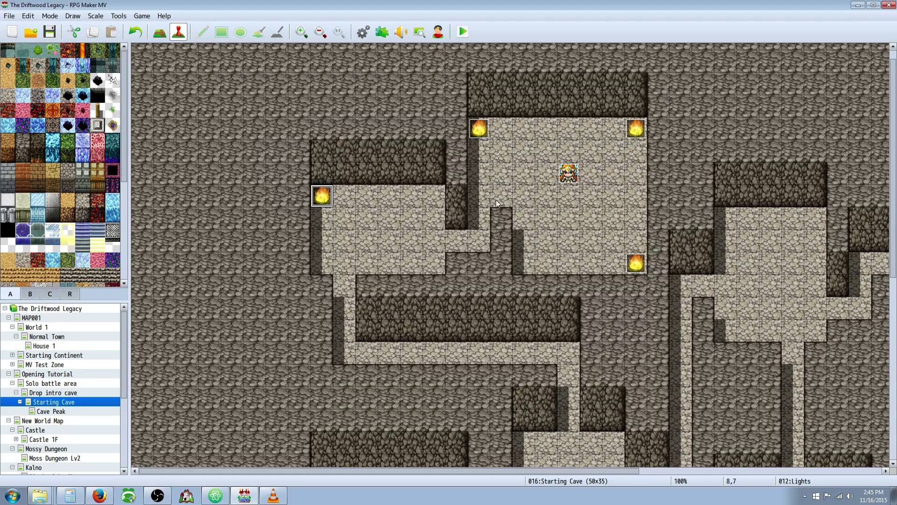
Set the note of the torch event in the angel room's northwest corner to "Light 450 #FFFFFF".
double_click(479, 129)
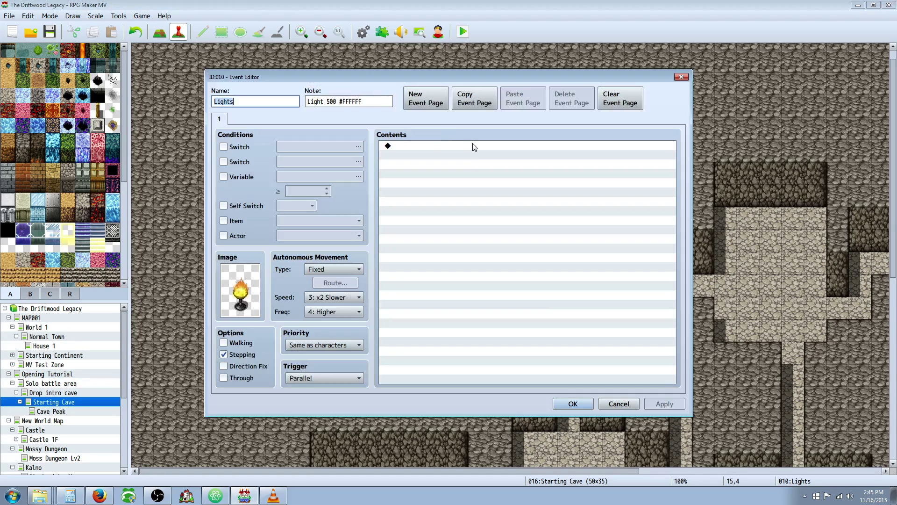
key(Tab)
click(335, 102)
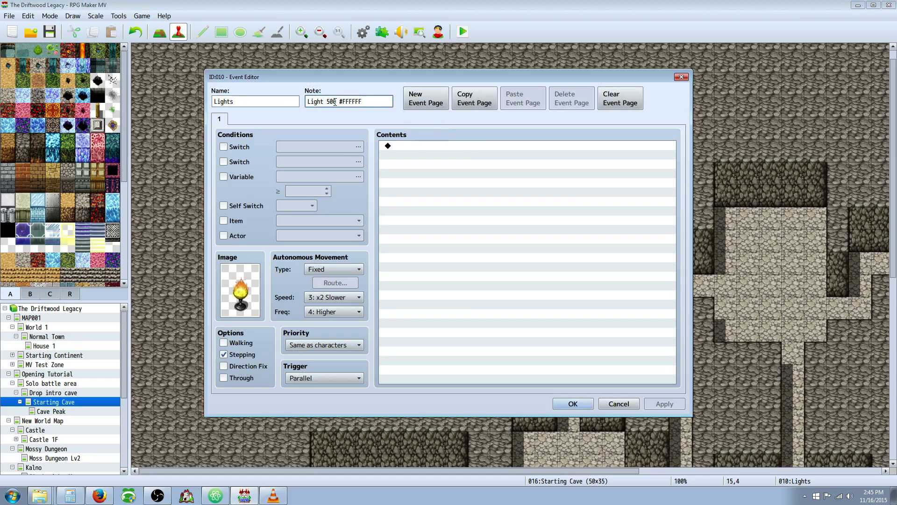
key(Delete)
text(1)
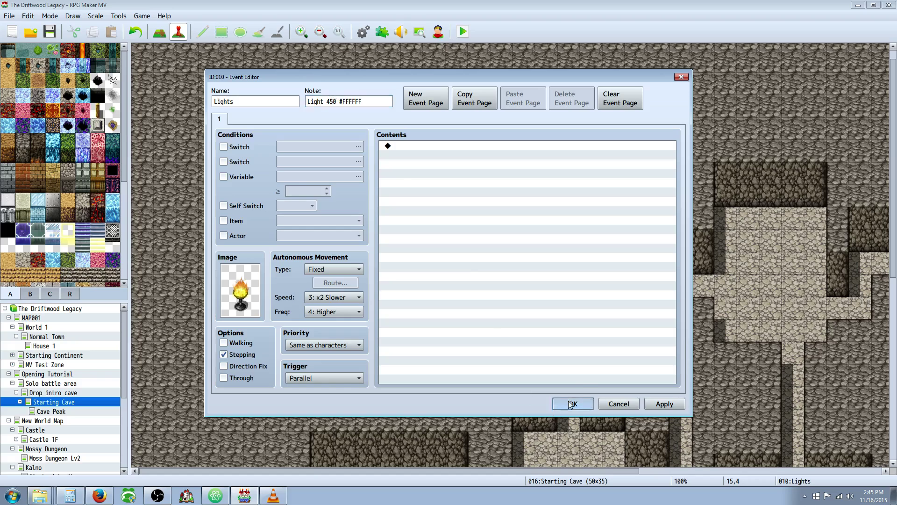
click(569, 403)
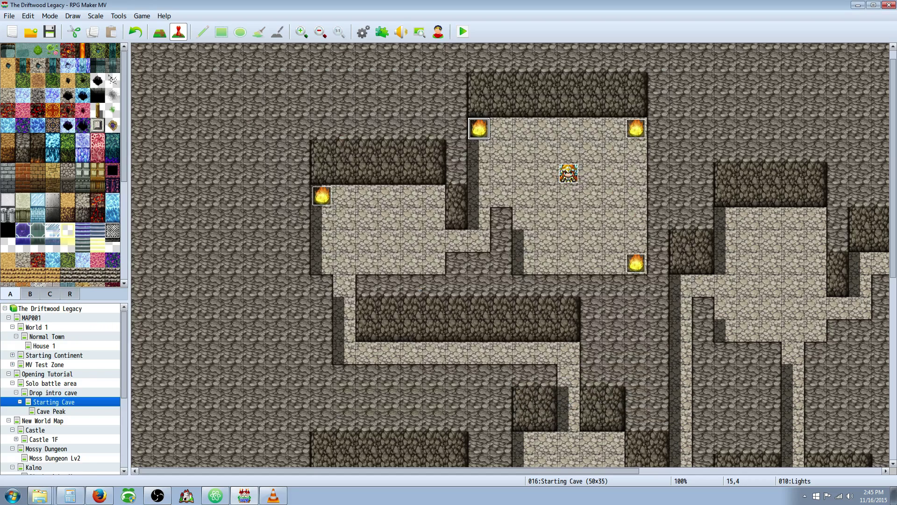
Save the project with the edited torch lights.
click(50, 32)
click(249, 251)
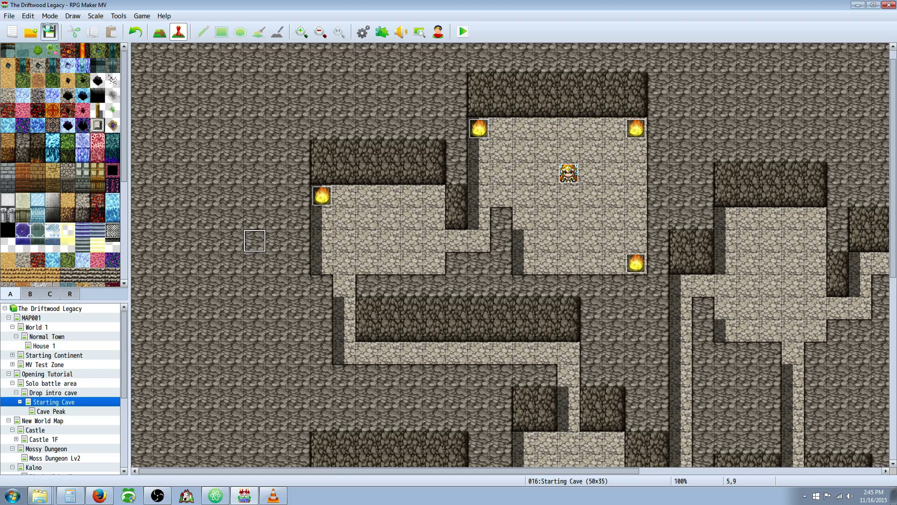
click(49, 32)
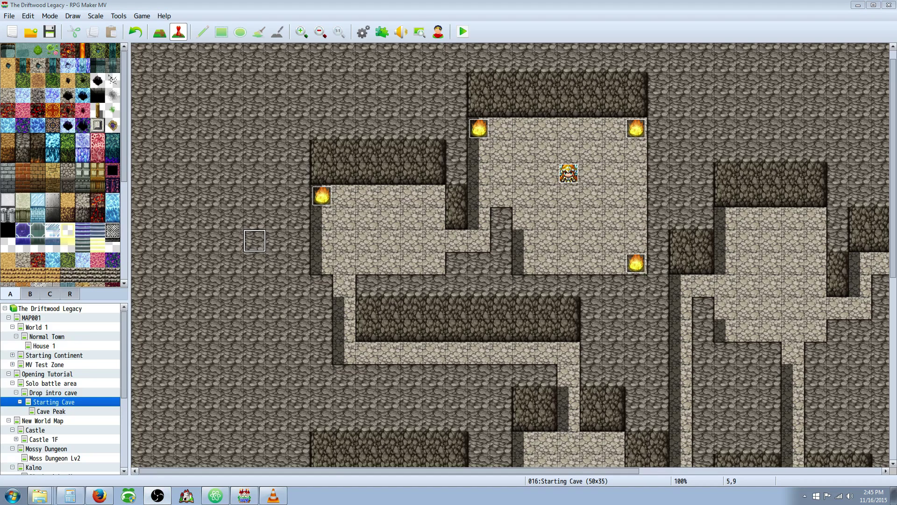